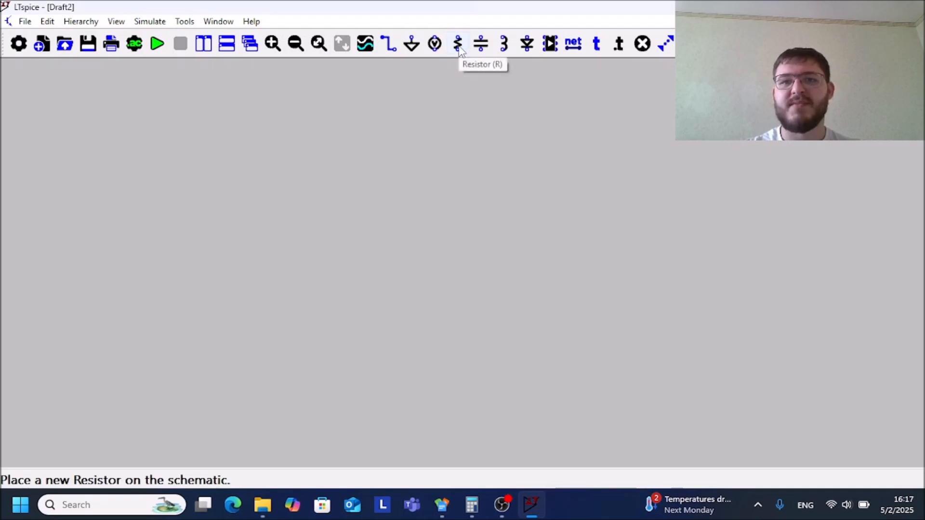
# Place one vertical resistor in the upper middle of the empty schematic
pyautogui.click(458, 45)
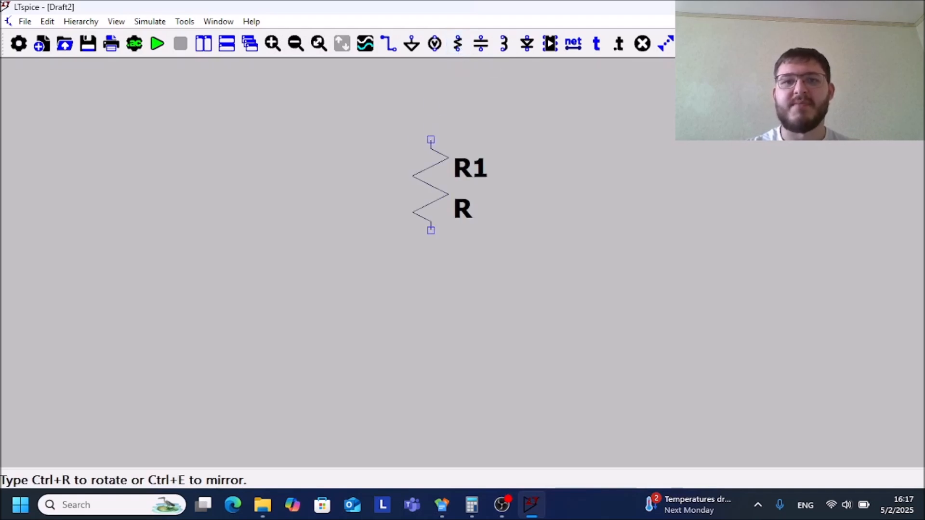
pyautogui.press('Escape')
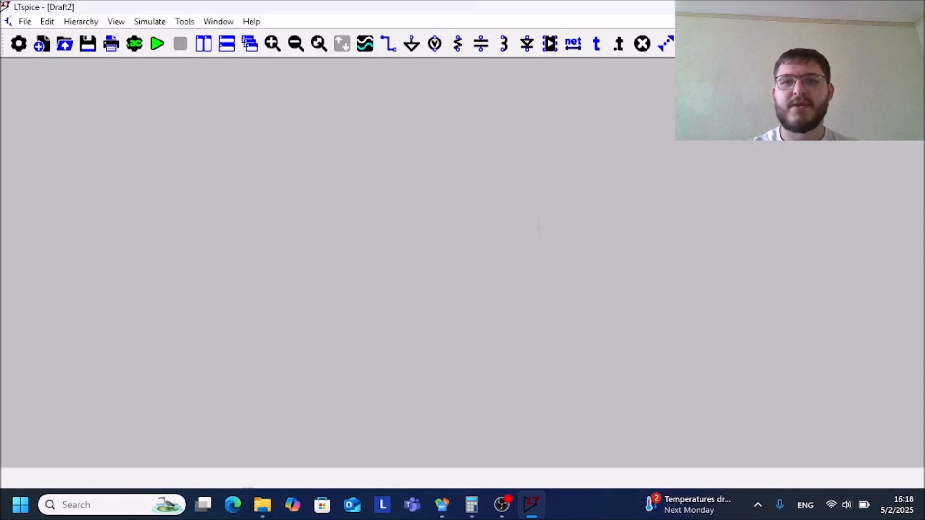
pyautogui.click(458, 44)
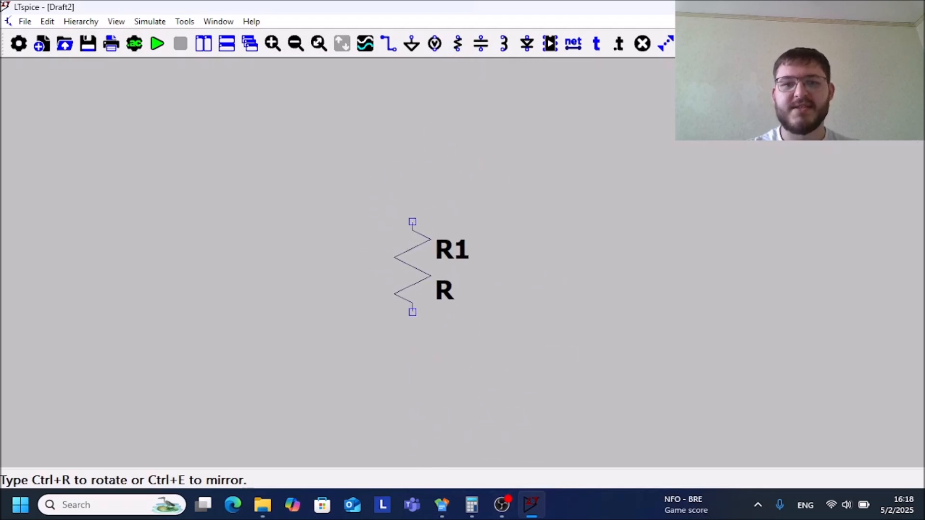
pyautogui.click(321, 212)
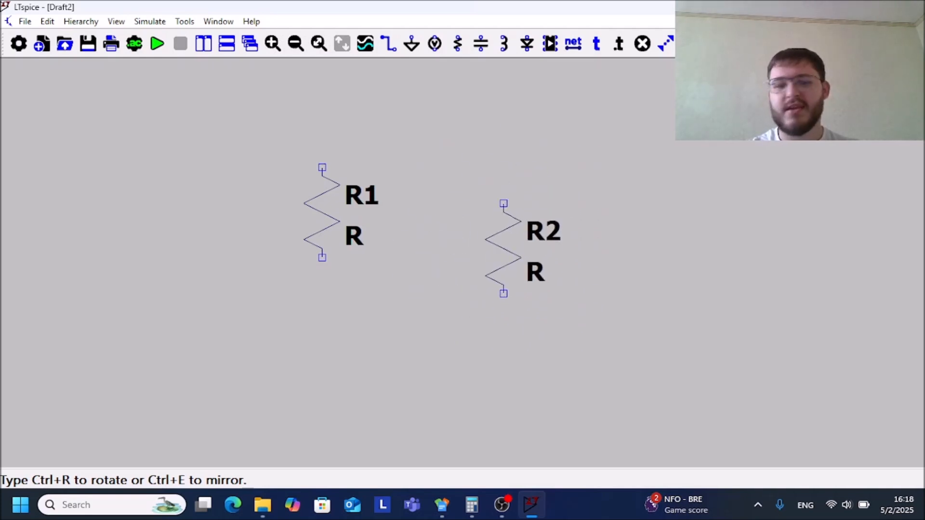
pyautogui.press('Escape')
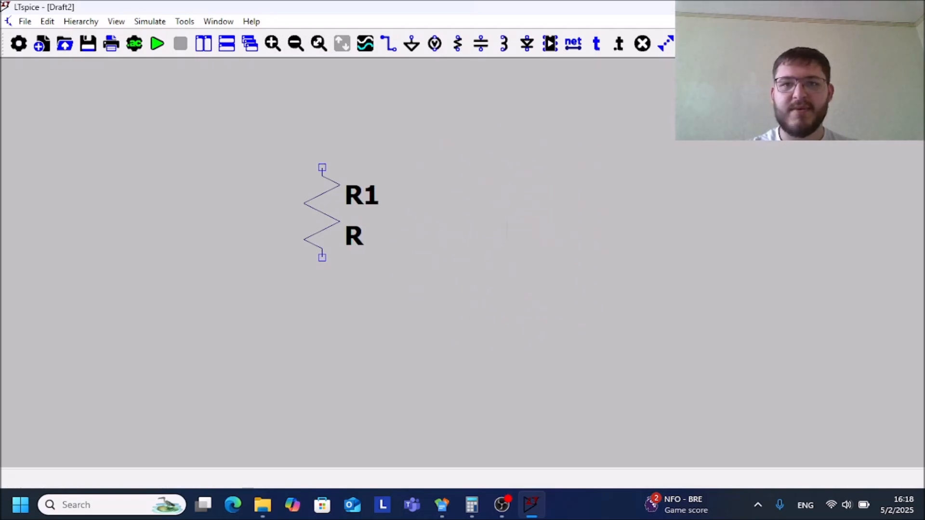
# Place one capacitor, rotated to lie horizontally, above and to the right of the resistor
pyautogui.click(481, 44)
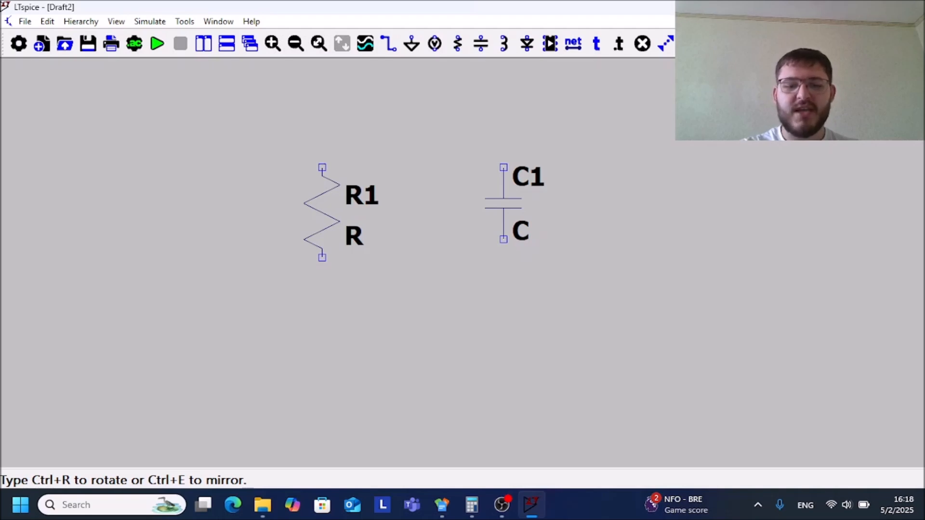
pyautogui.hotkey('ctrl', 'r')
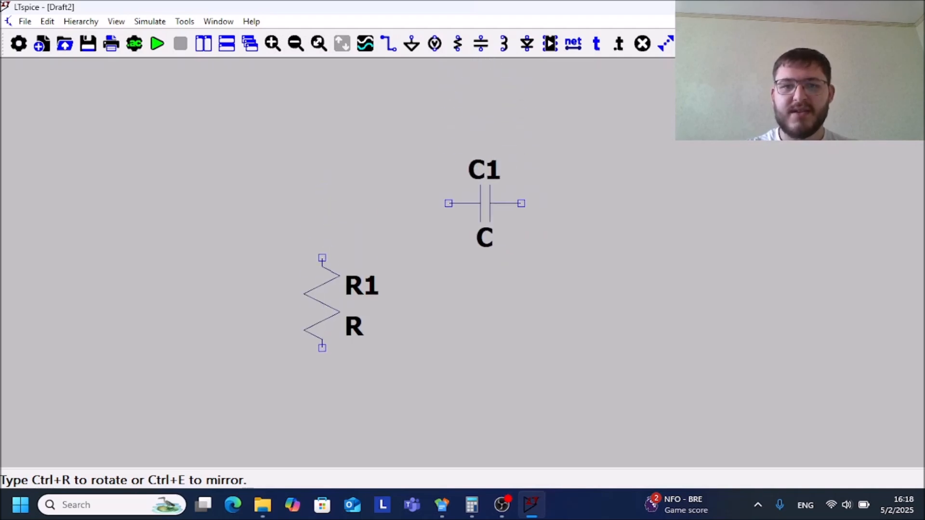
pyautogui.click(484, 184)
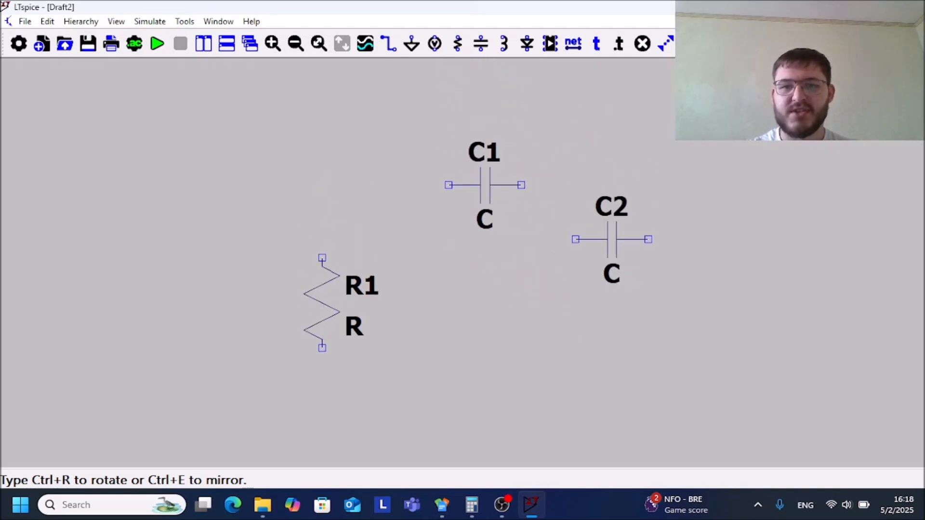
pyautogui.press('Escape')
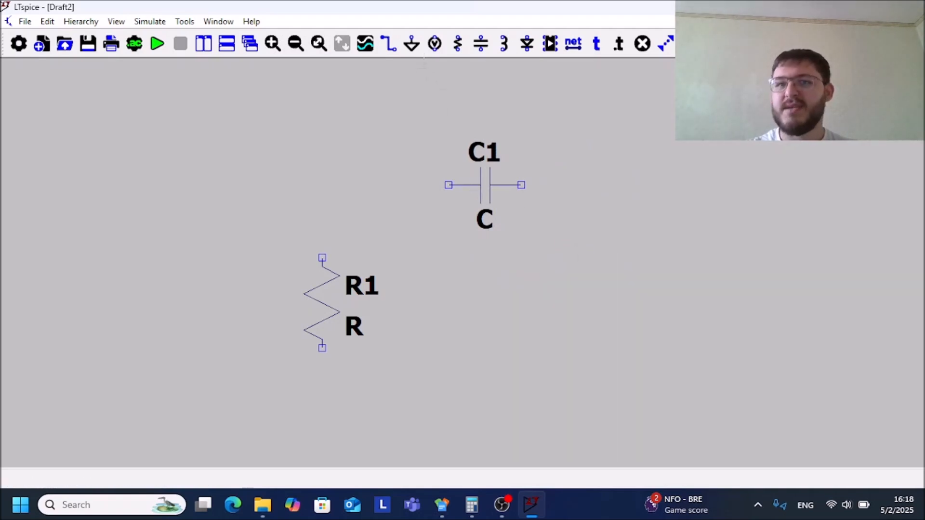
# Place a voltage source directly below the resistor, with its positive terminal facing up
pyautogui.click(435, 44)
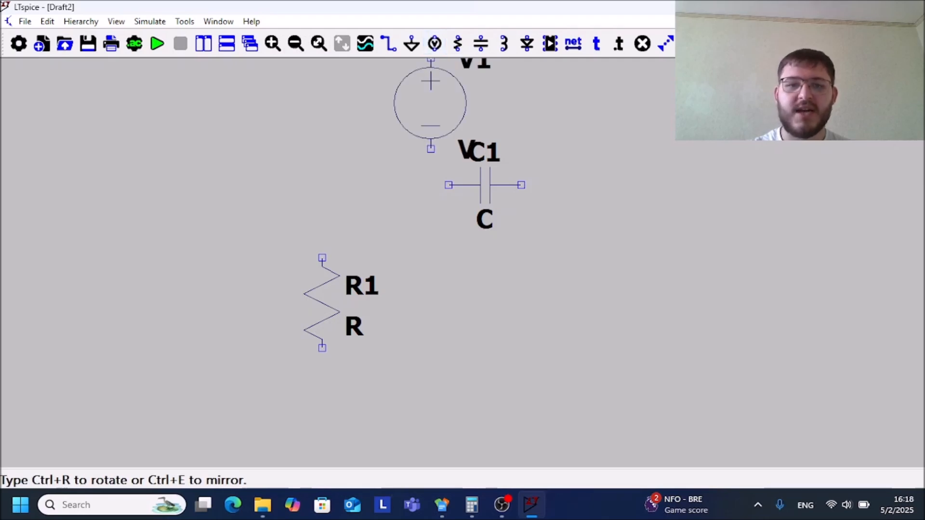
pyautogui.click(321, 357)
pyautogui.press('Escape')
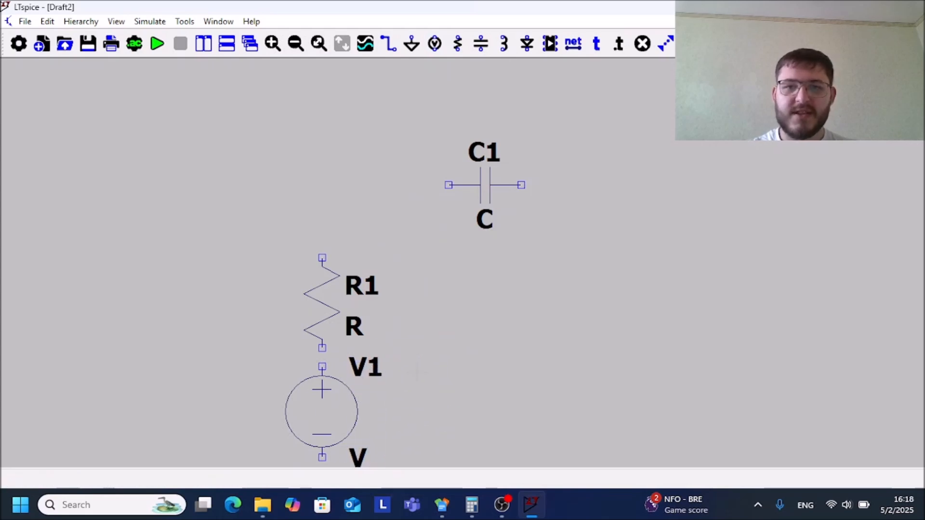
# Wire the source's positive terminal to the resistor's lower end, and the resistor's upper end to the capacitor's left terminal
pyautogui.scroll(-2, 417, 373)
pyautogui.moveTo(417, 372)
pyautogui.mouseDown()
pyautogui.moveTo(429, 433)
pyautogui.moveTo(434, 283)
pyautogui.moveTo(430, 299)
pyautogui.mouseUp()
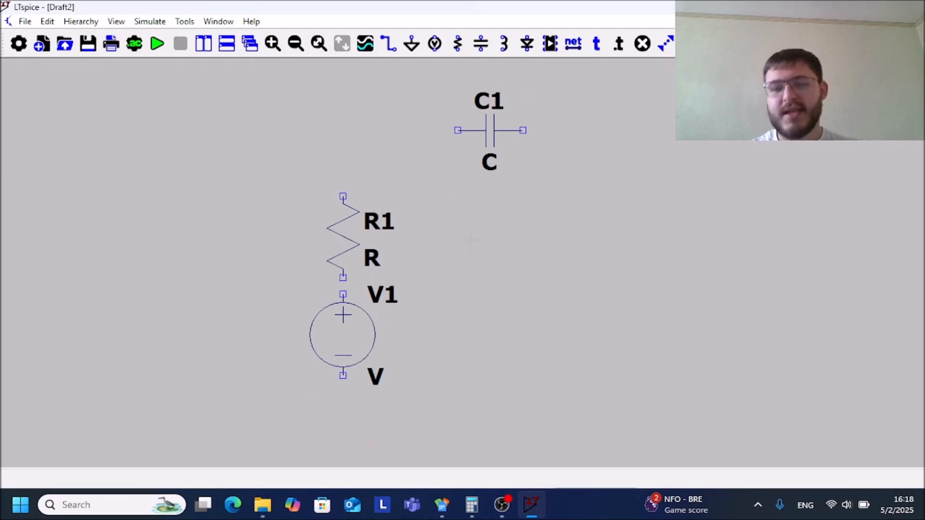
pyautogui.click(392, 49)
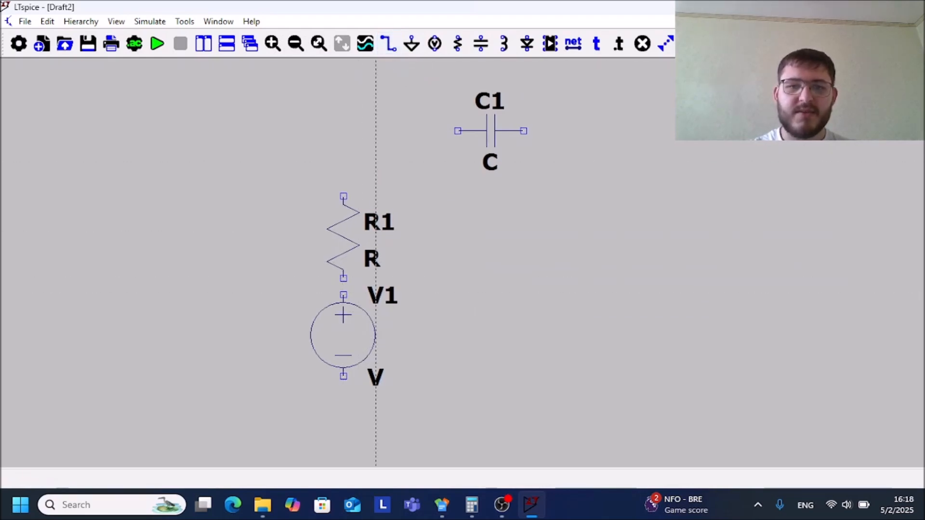
pyautogui.click(342, 294)
pyautogui.click(343, 279)
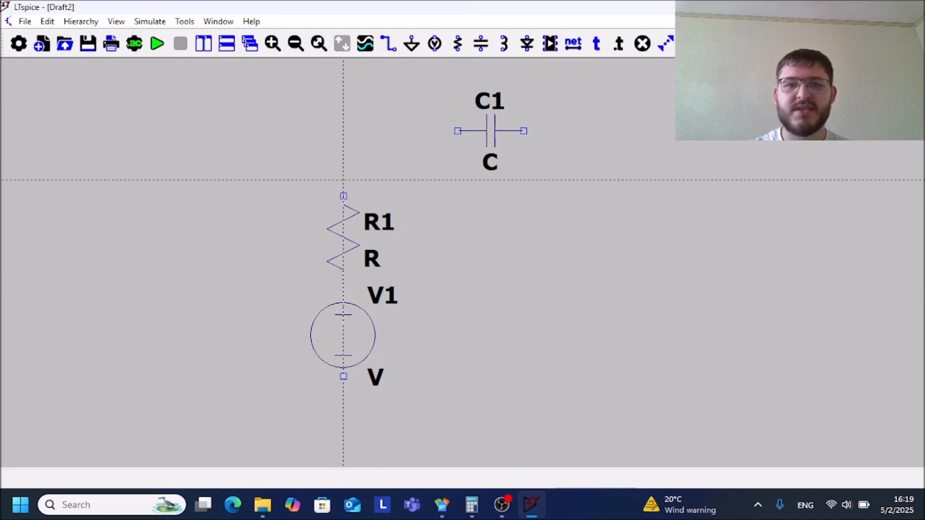
pyautogui.click(343, 196)
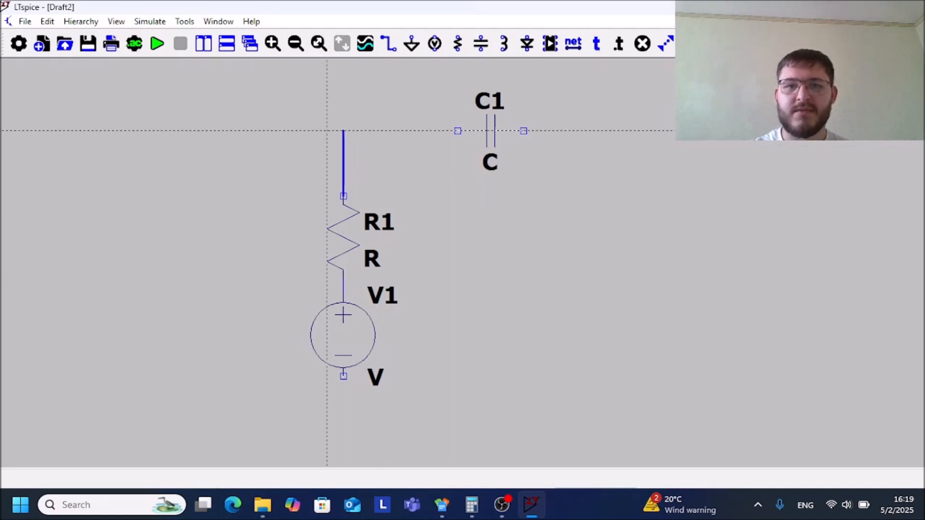
pyautogui.click(457, 131)
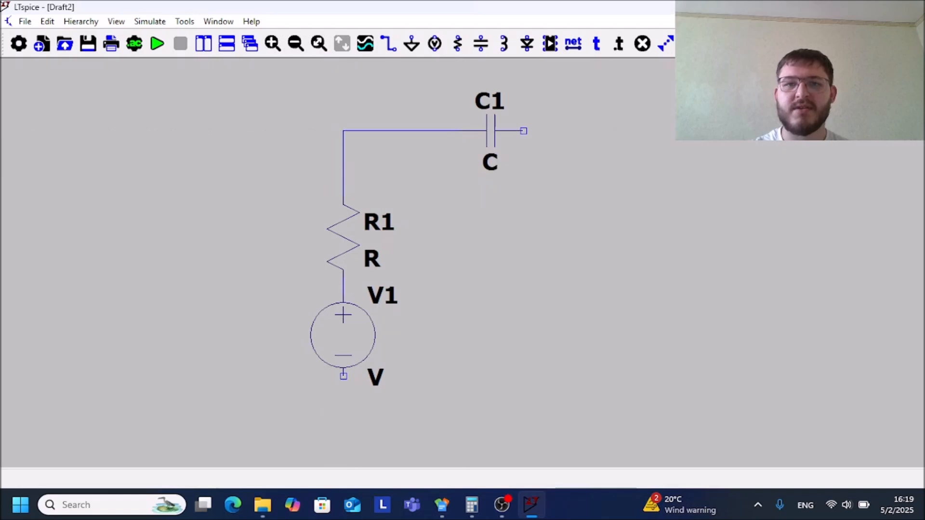
# Close the loop with a wire from the capacitor's right terminal down and around to the source's negative terminal
pyautogui.click(523, 130)
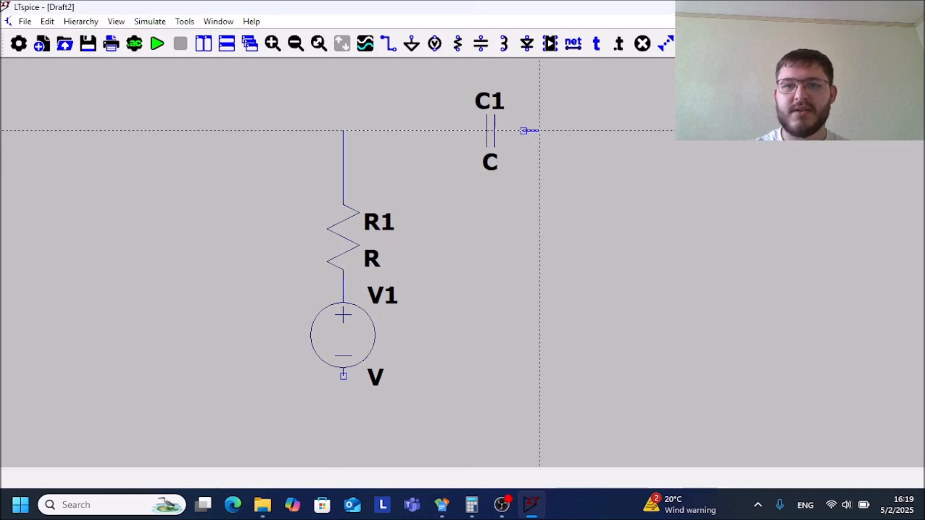
pyautogui.click(539, 393)
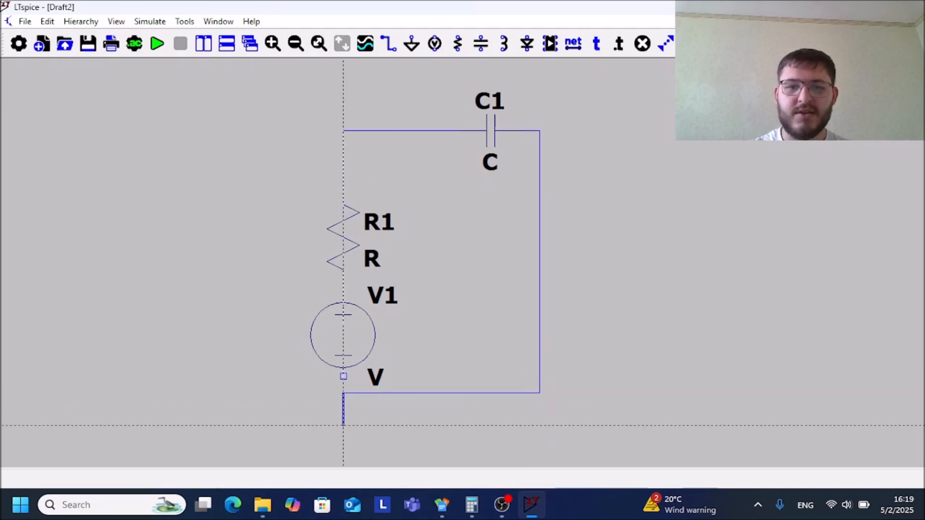
pyautogui.click(343, 376)
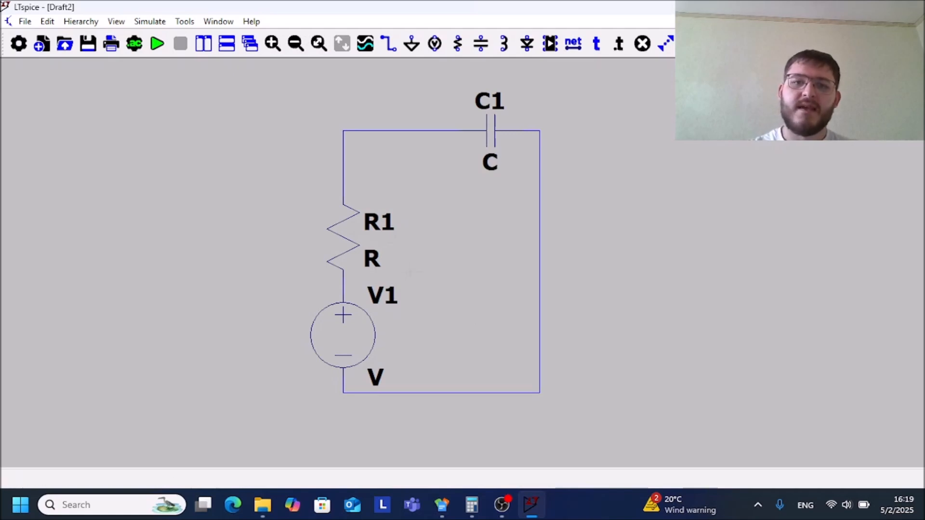
# Set the voltage source's DC value to 5 V
pyautogui.rightClick(350, 340)
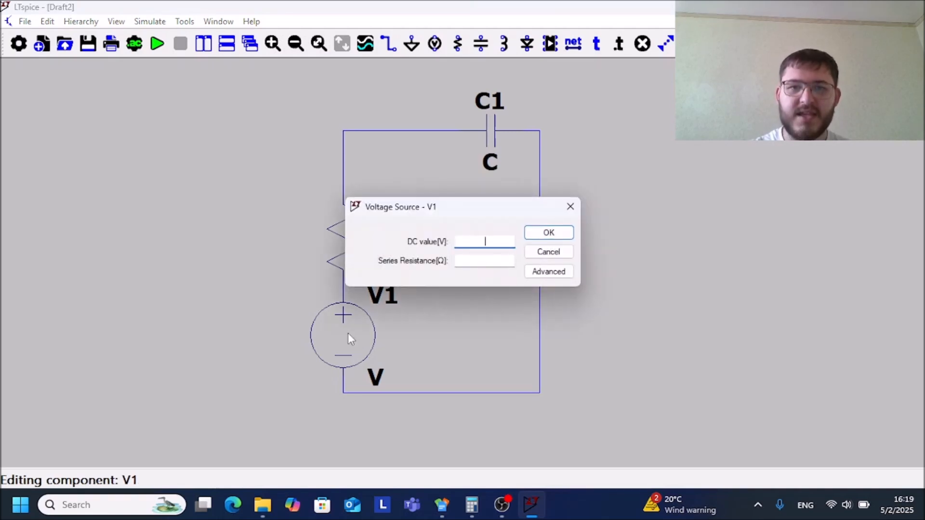
pyautogui.write('5')
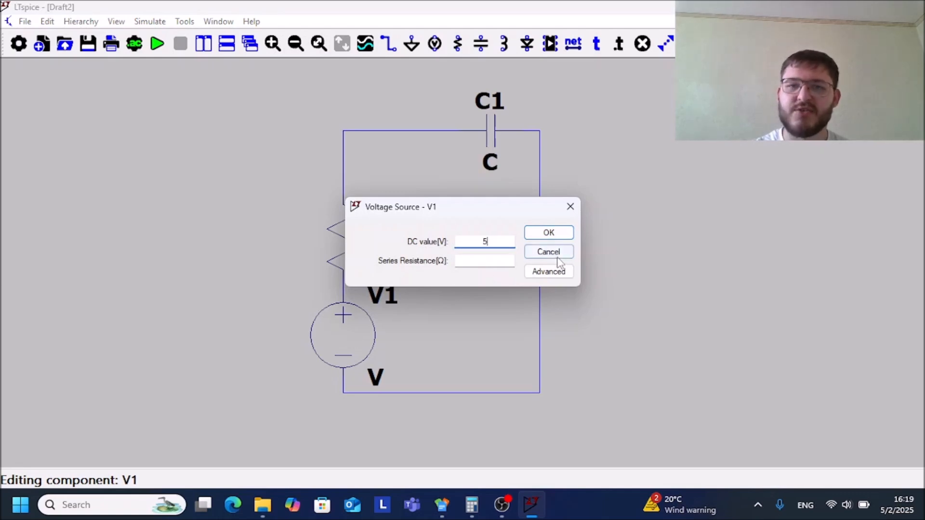
pyautogui.click(549, 233)
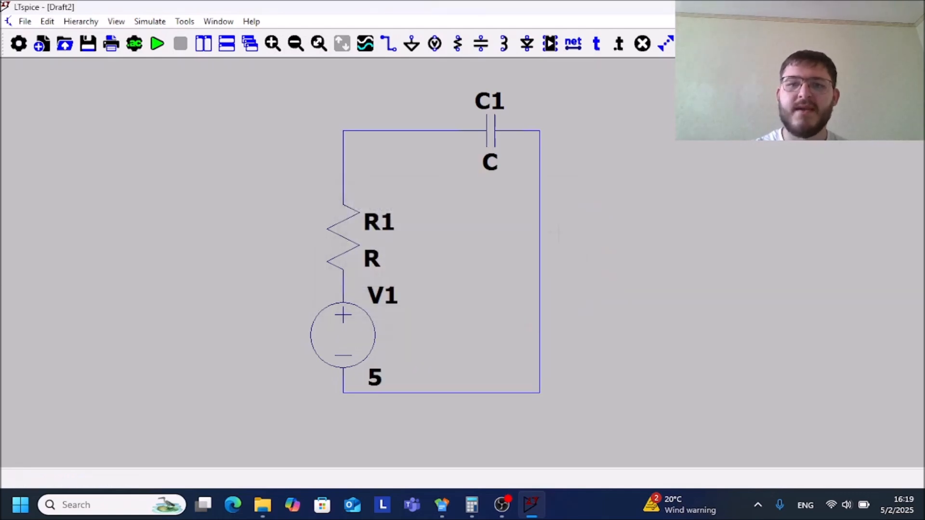
# Set the resistance of resistor R1 to 10K
pyautogui.rightClick(347, 245)
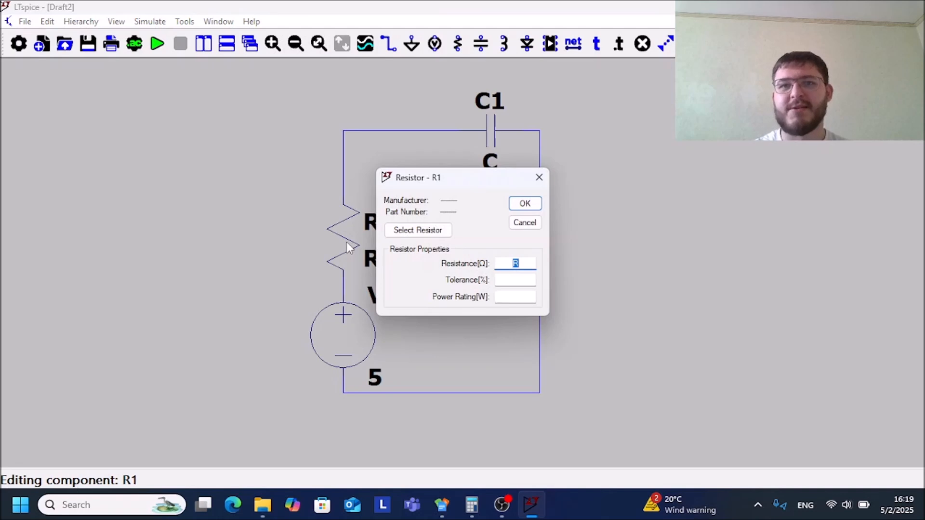
pyautogui.write('10K')
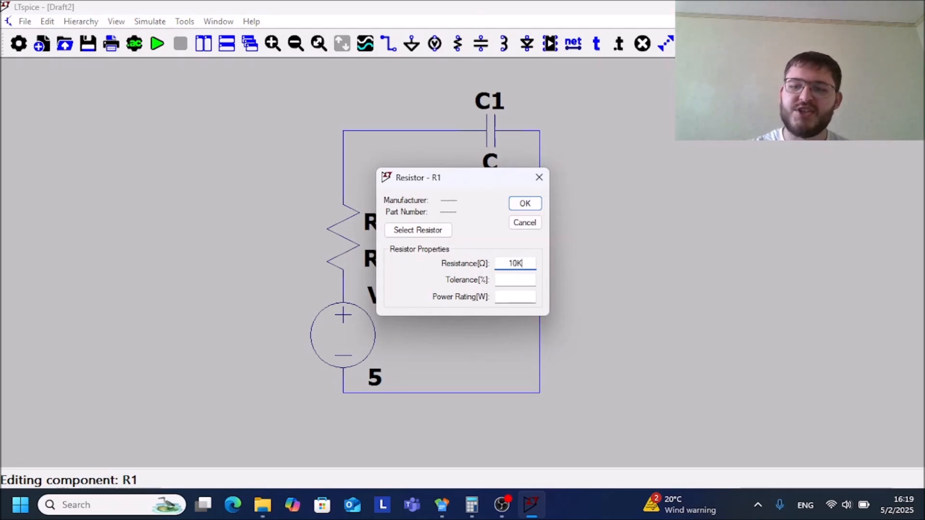
pyautogui.press('Return')
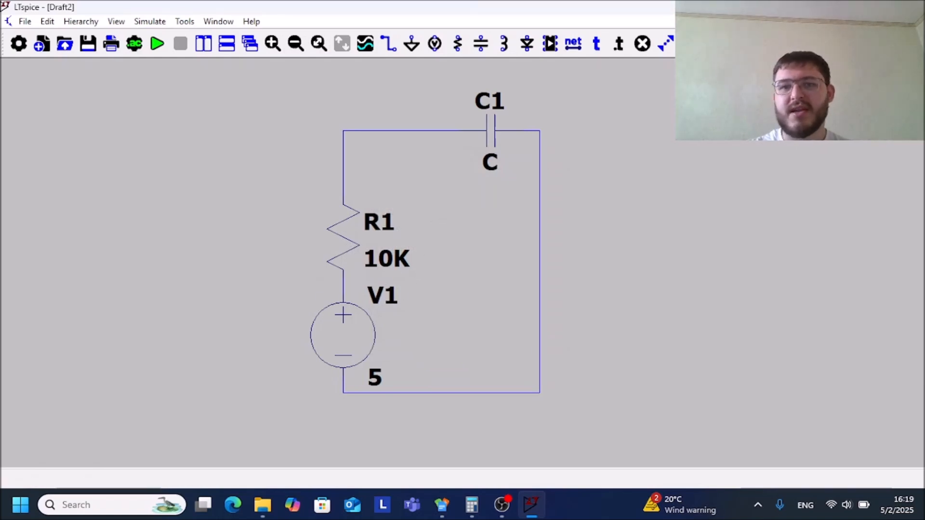
# Set the capacitance of capacitor C1 to 100uf
pyautogui.rightClick(490, 126)
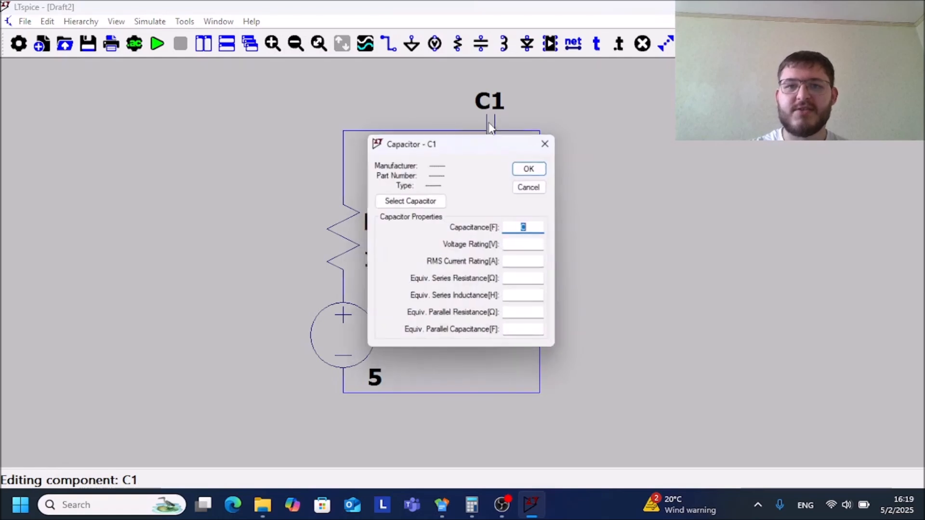
pyautogui.write('100')
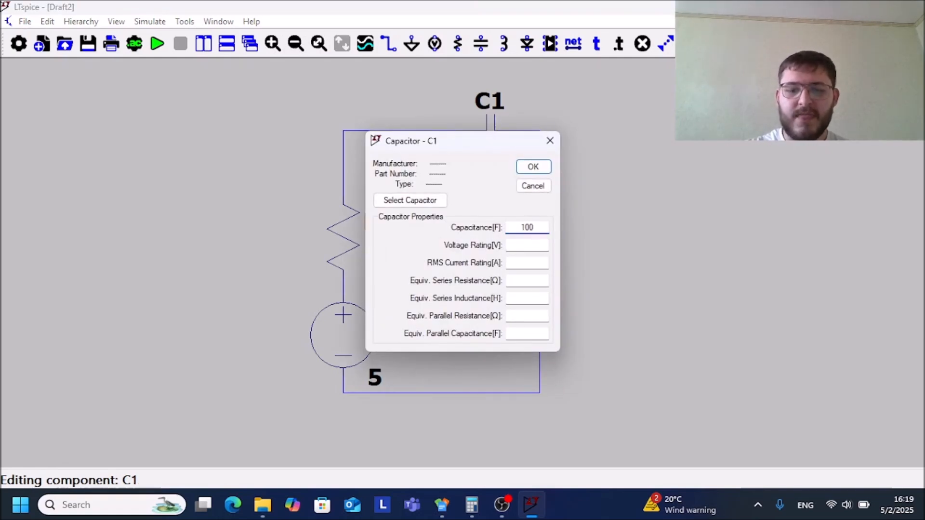
pyautogui.write('uf')
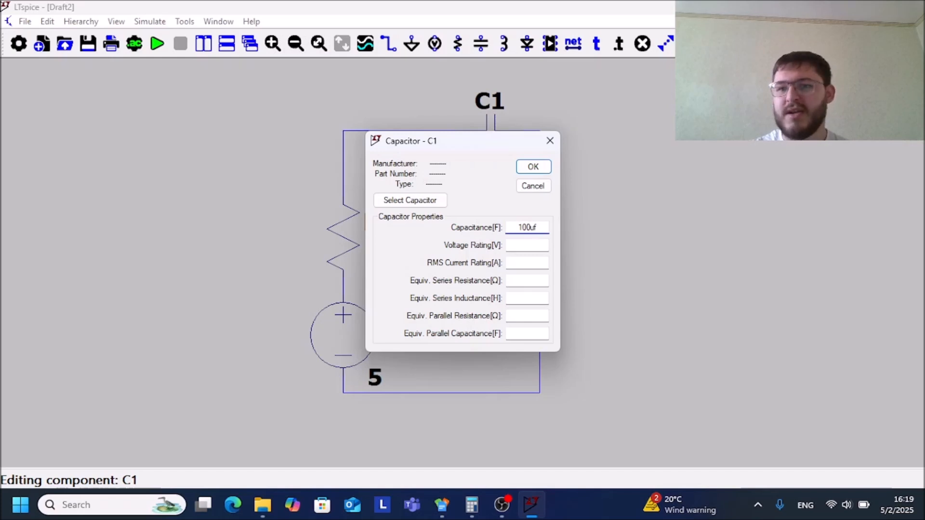
pyautogui.press('Return')
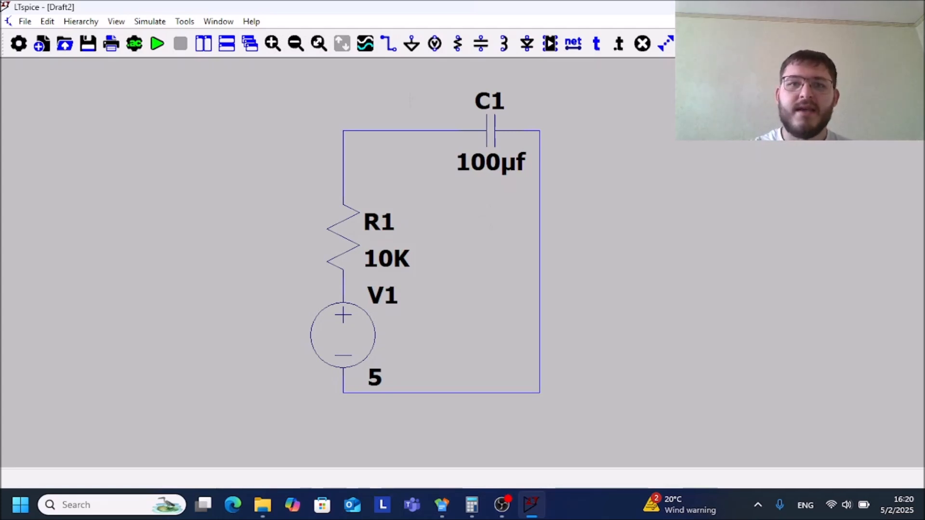
# Place a ground symbol at the circuit's lower-left corner, on the wire below the voltage source
pyautogui.click(411, 44)
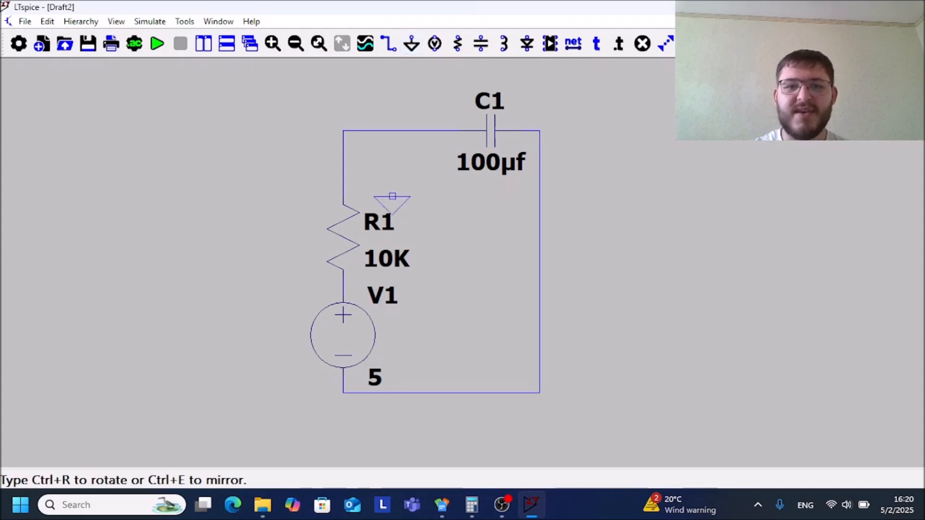
pyautogui.click(343, 392)
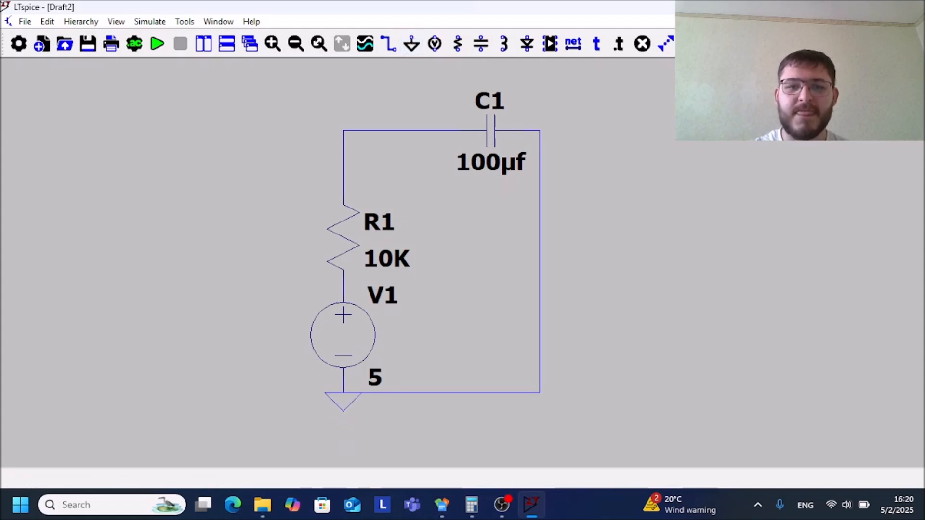
pyautogui.press('Escape')
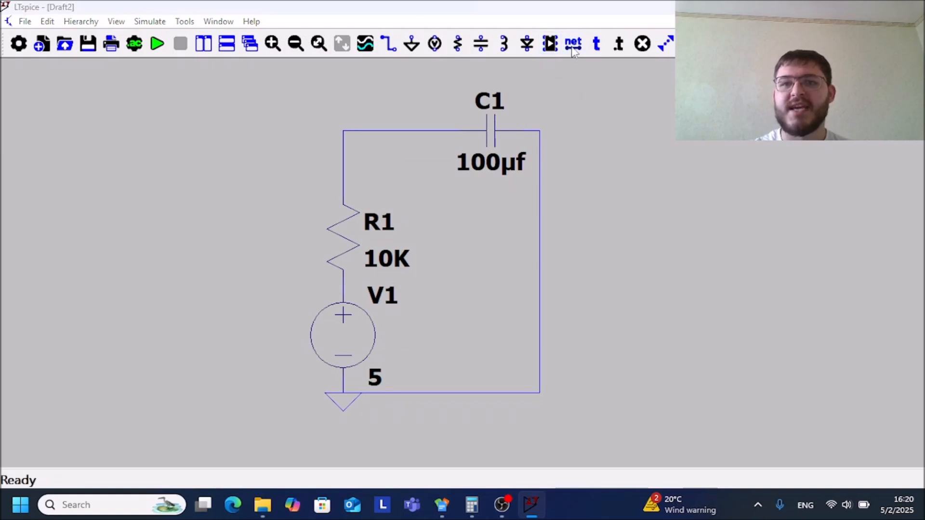
# Add a net label named V1 to the upper wire between the resistor and the capacitor
pyautogui.click(573, 44)
pyautogui.write('V1')
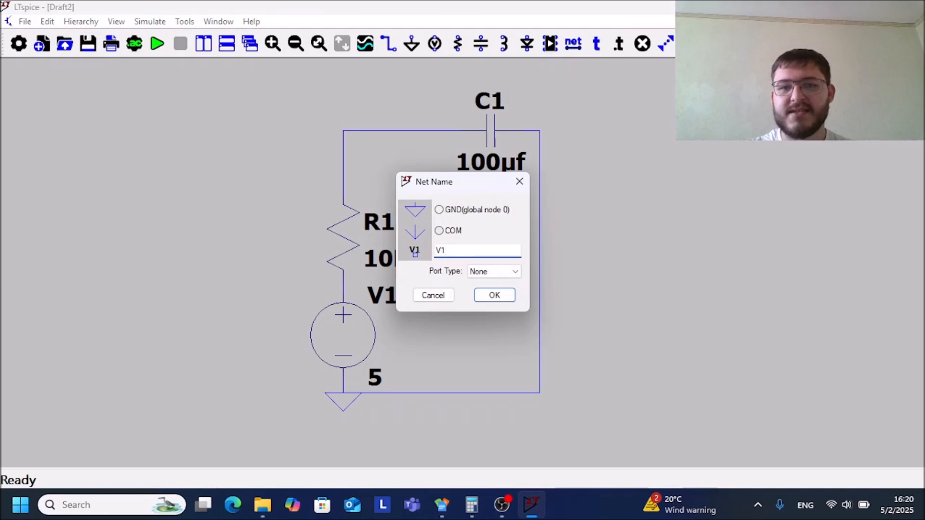
pyautogui.click(494, 295)
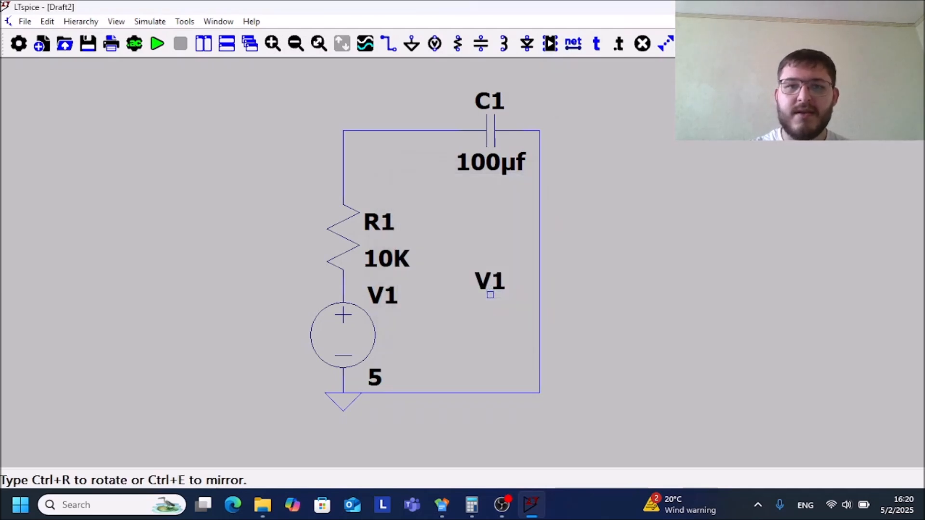
pyautogui.click(425, 130)
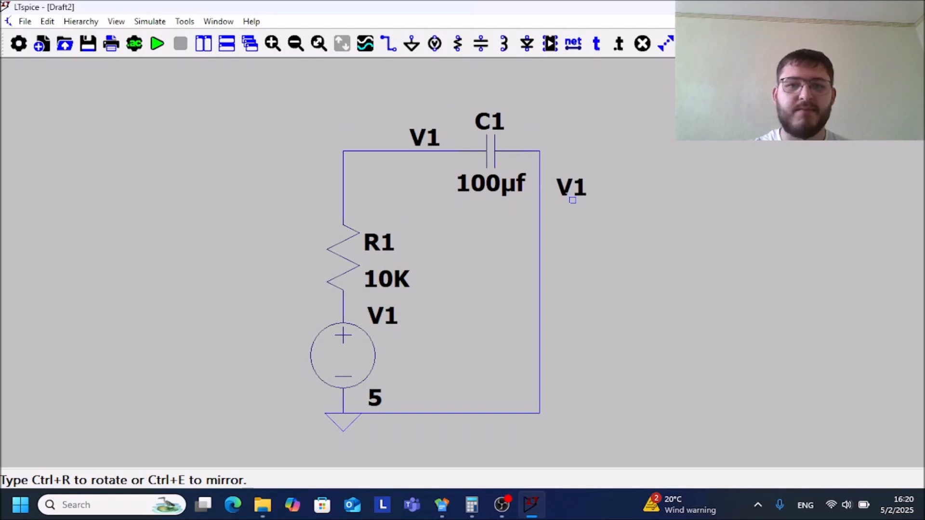
pyautogui.press('Escape')
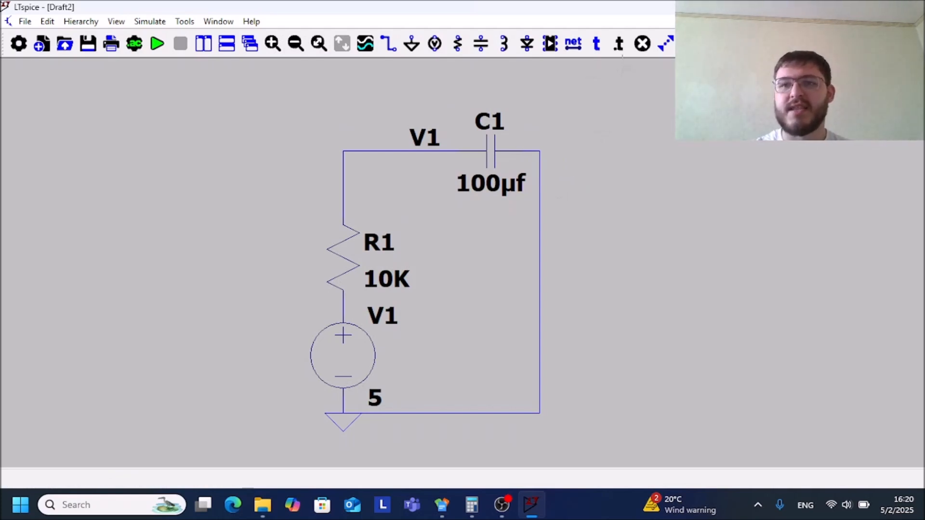
pyautogui.click(618, 44)
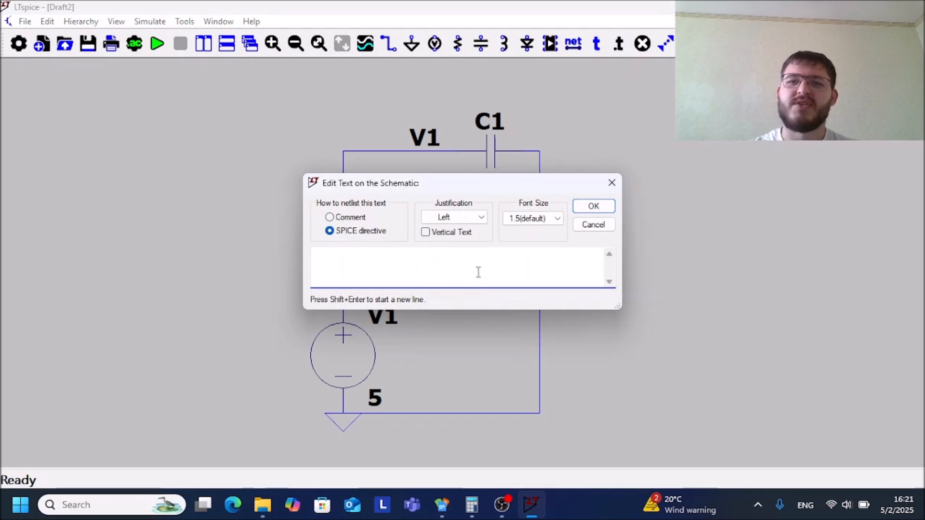
pyautogui.click(608, 226)
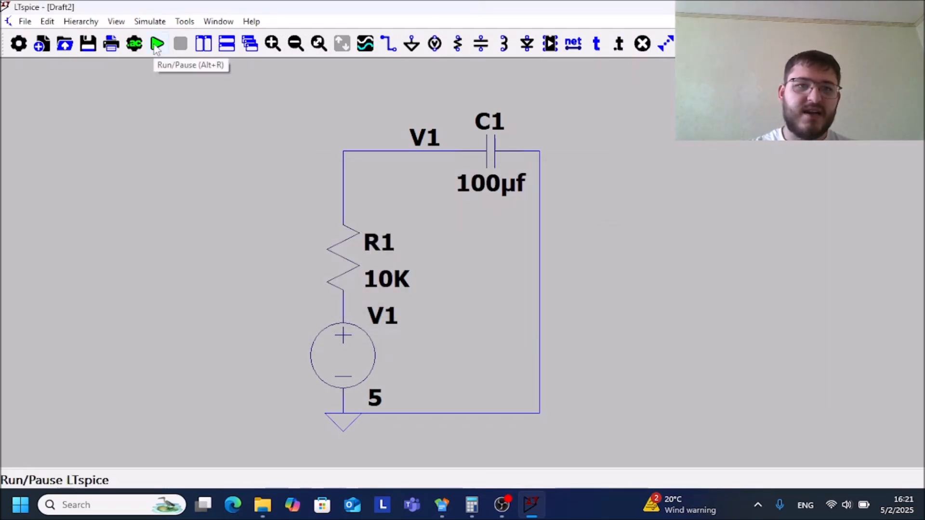
# Run a transient analysis with a stop time of 10 and external DC supply voltages starting at 0V
pyautogui.click(156, 44)
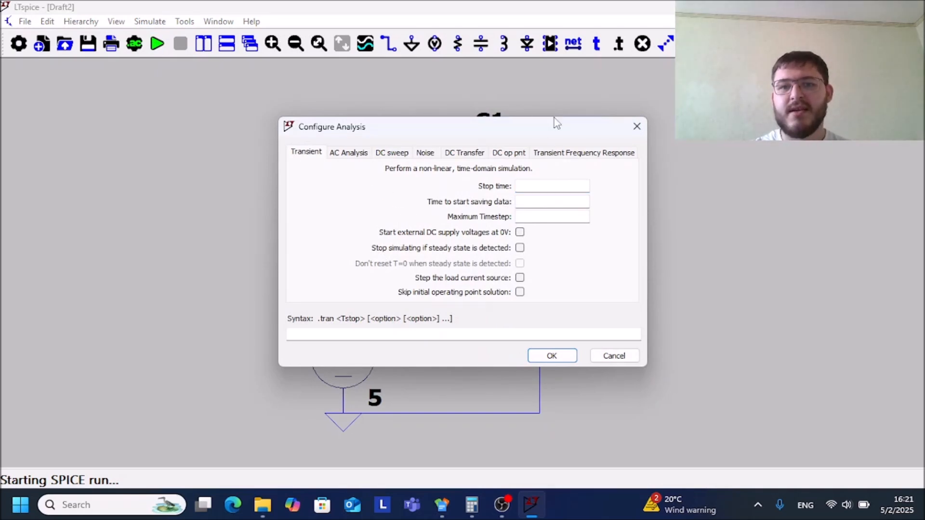
pyautogui.write('10')
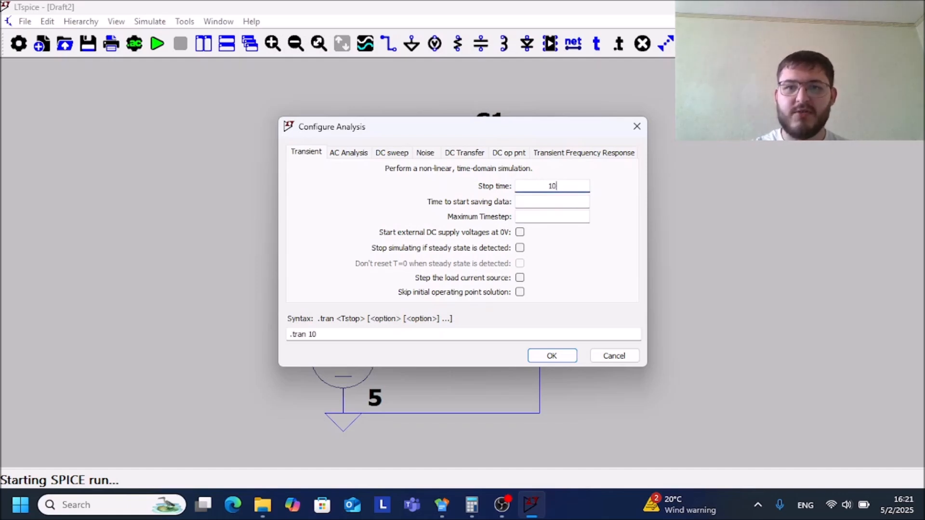
pyautogui.click(520, 233)
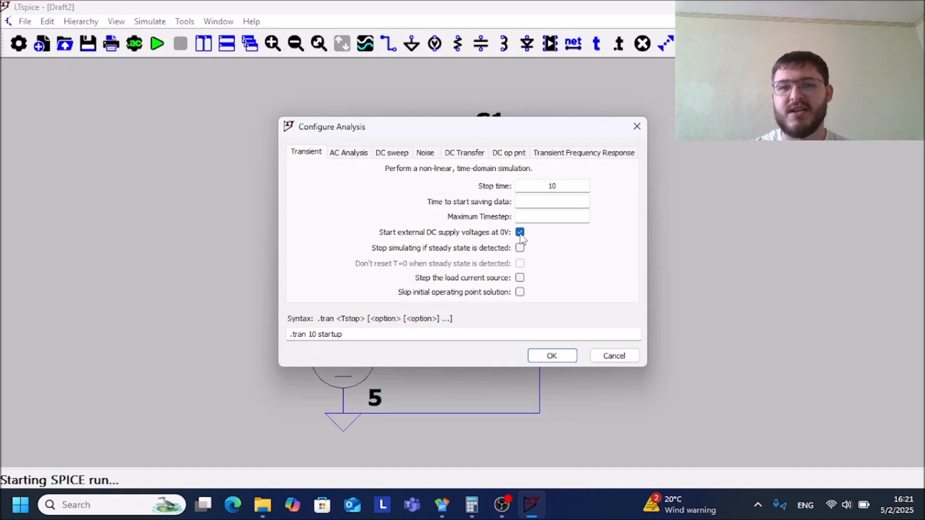
pyautogui.click(551, 356)
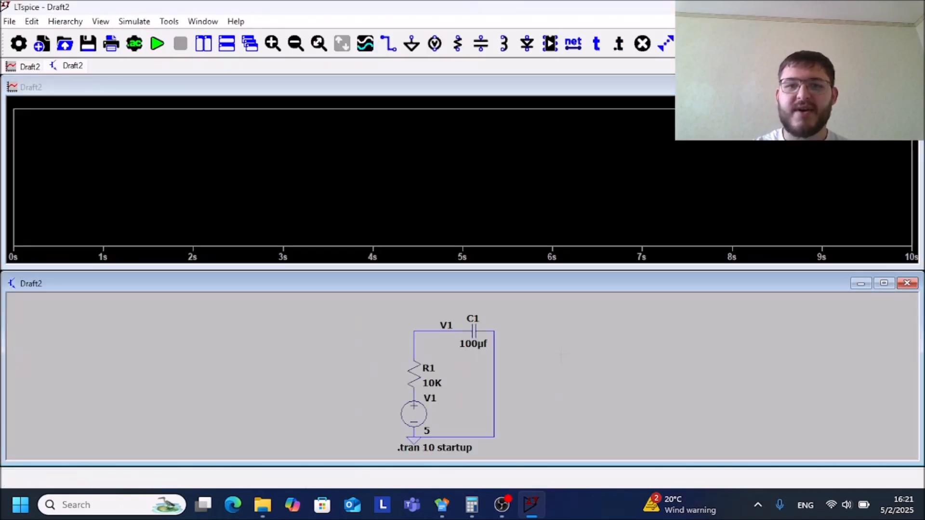
# Plot the V1 net voltage with the C1 and source currents, and replace them with the voltage between source and resistor
pyautogui.click(448, 326)
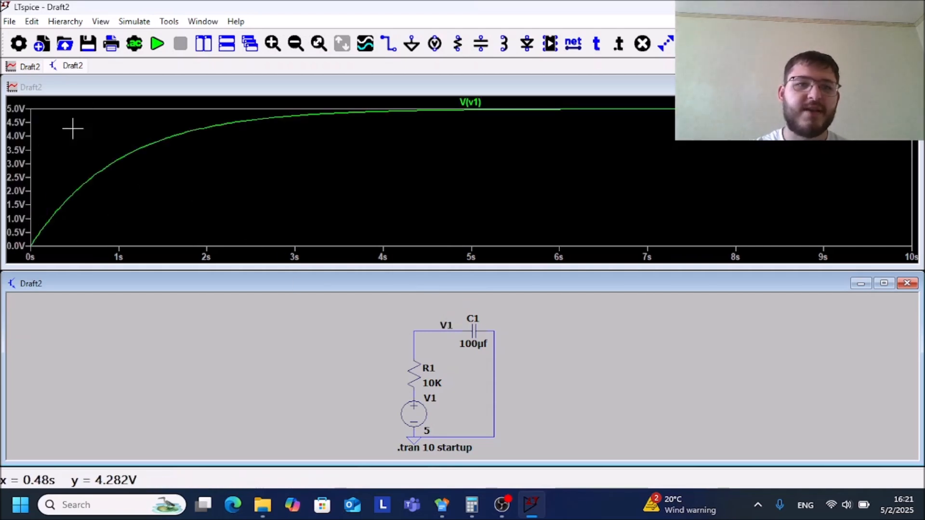
pyautogui.click(471, 333)
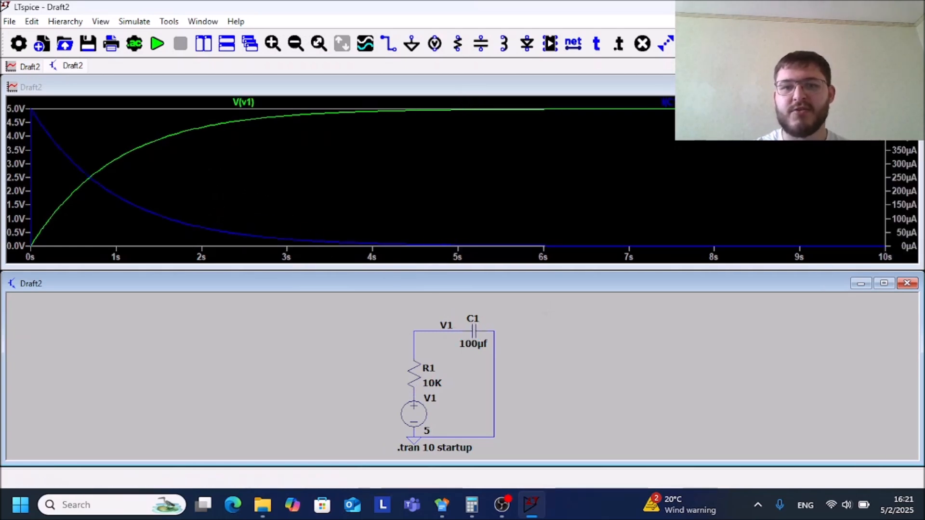
pyautogui.click(413, 413)
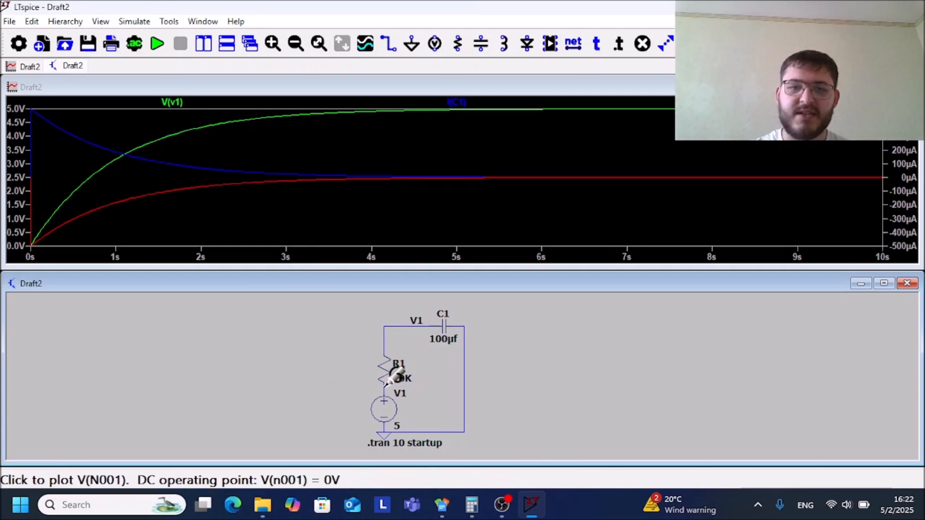
pyautogui.click(394, 369)
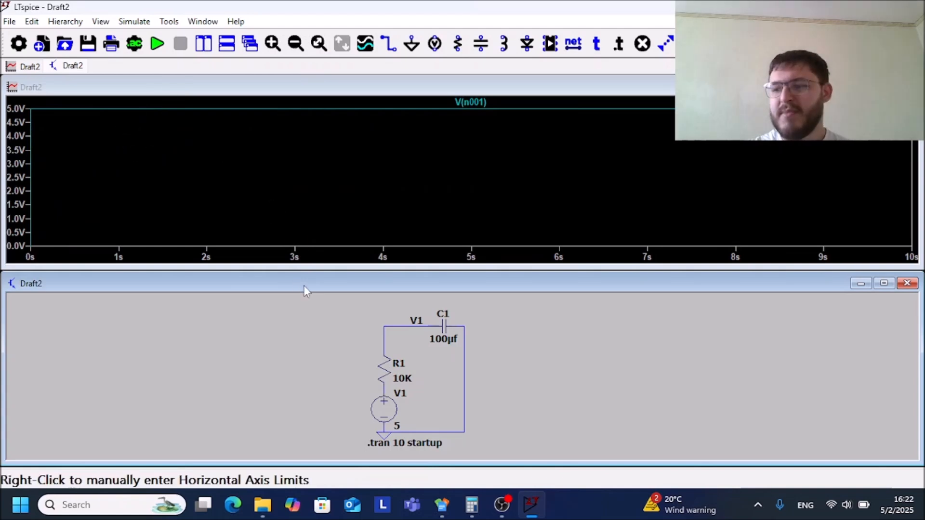
# Plot only the voltage of the V1 net and maximize the waveform plot
pyautogui.click(420, 321)
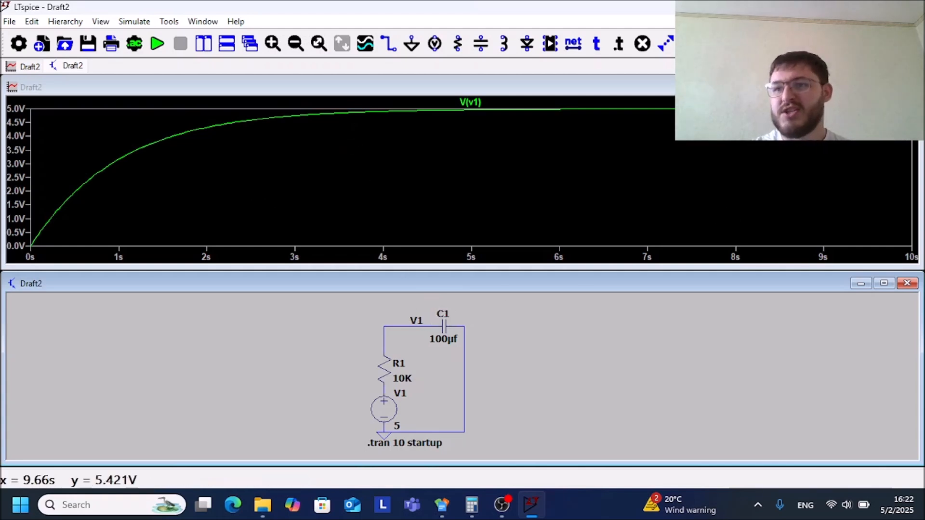
pyautogui.click(883, 87)
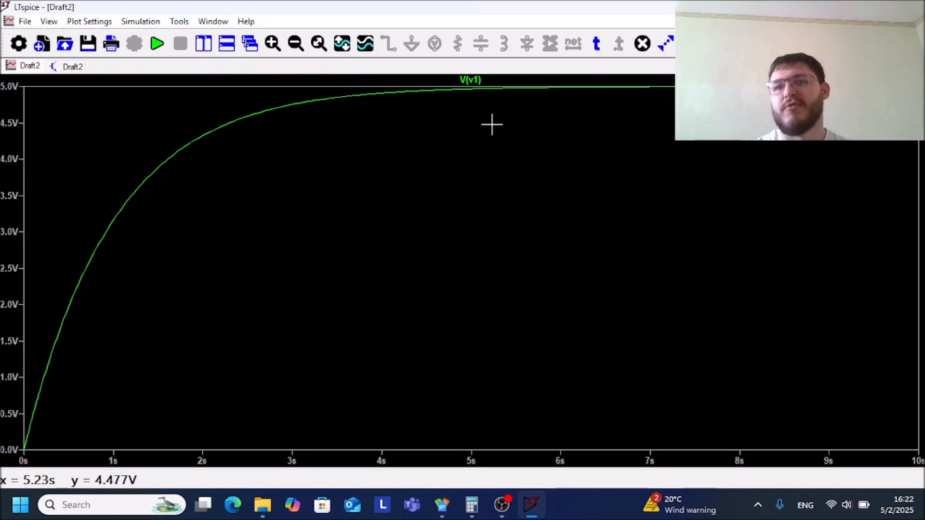
# Attach a first cursor to the V(v1) trace and place it at about 1 V
pyautogui.click(471, 81)
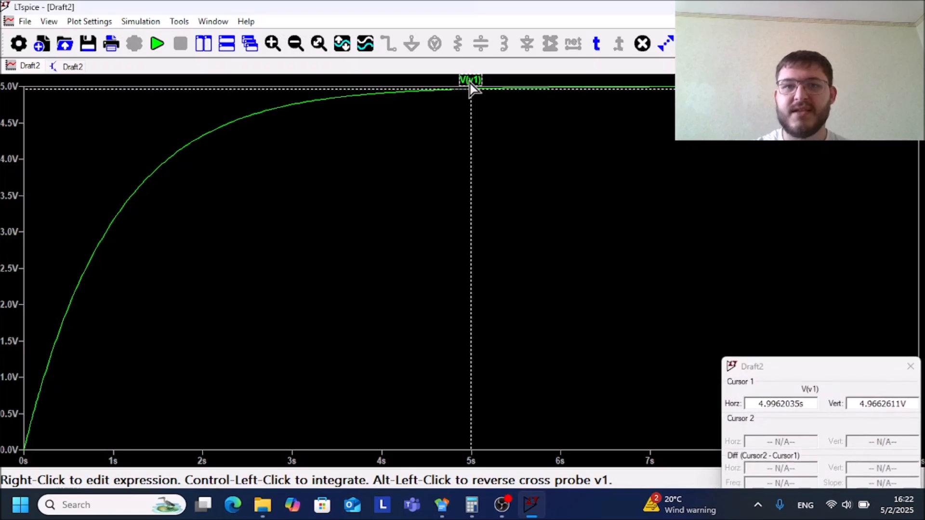
pyautogui.moveTo(473, 127)
pyautogui.mouseDown()
pyautogui.moveTo(434, 146)
pyautogui.moveTo(347, 221)
pyautogui.moveTo(109, 305)
pyautogui.moveTo(46, 385)
pyautogui.mouseUp()
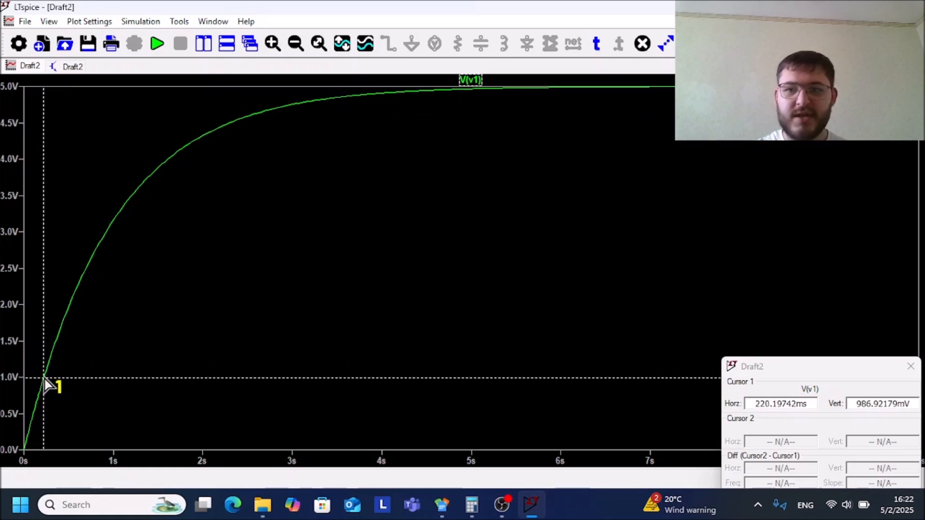
pyautogui.moveTo(44, 379); pyautogui.dragTo(44, 380)
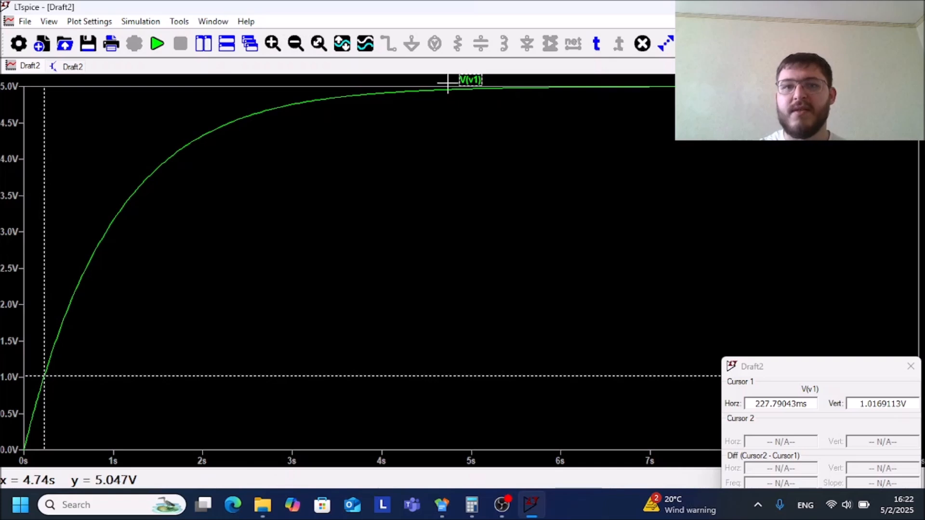
# Attach a second cursor to the V(v1) trace and place it at about 4 V
pyautogui.click(470, 79)
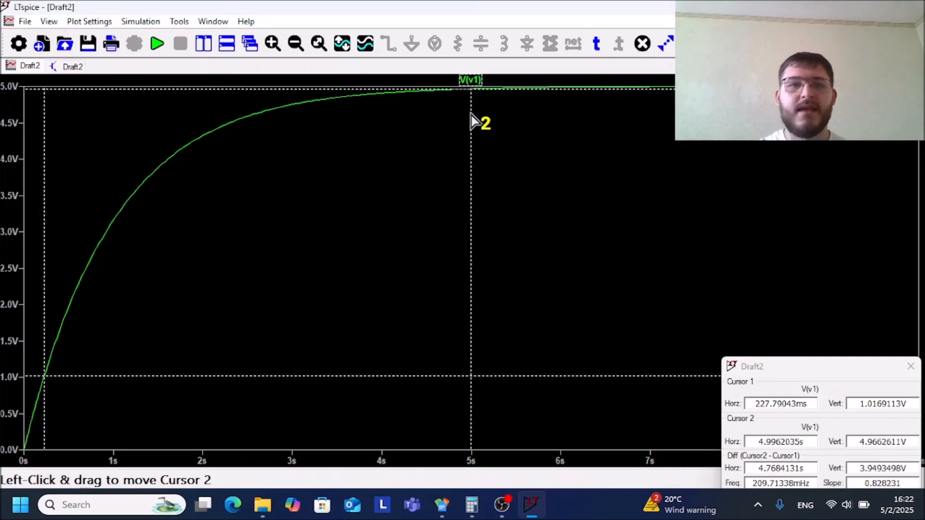
pyautogui.moveTo(469, 124)
pyautogui.mouseDown()
pyautogui.moveTo(270, 138)
pyautogui.moveTo(217, 169)
pyautogui.moveTo(167, 179)
pyautogui.mouseUp()
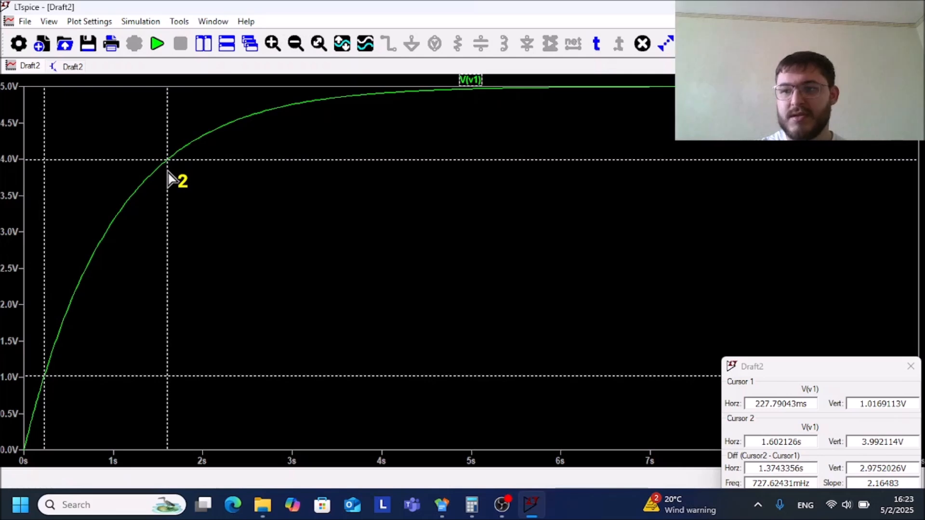
pyautogui.moveTo(168, 179); pyautogui.dragTo(168, 180)
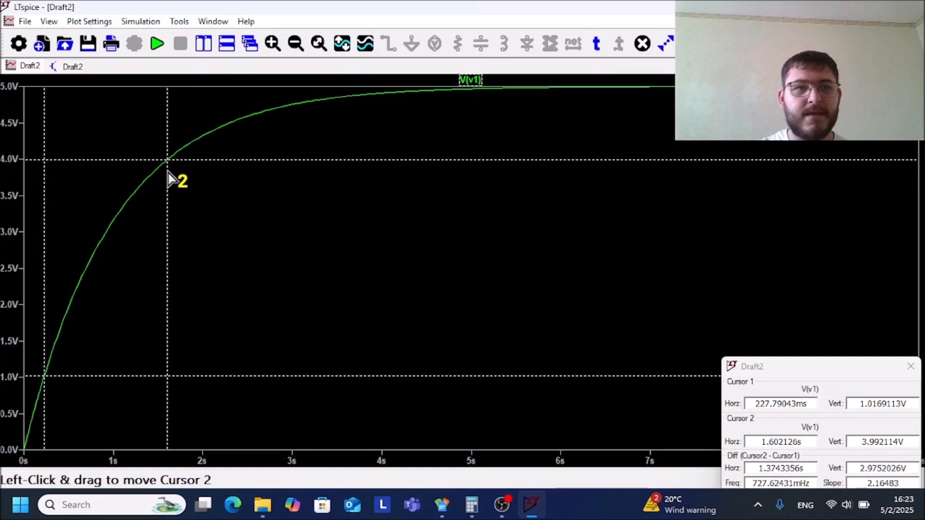
pyautogui.moveTo(169, 179)
pyautogui.mouseDown()
pyautogui.moveTo(170, 162)
pyautogui.moveTo(180, 174)
pyautogui.moveTo(169, 167)
pyautogui.moveTo(169, 175)
pyautogui.mouseUp()
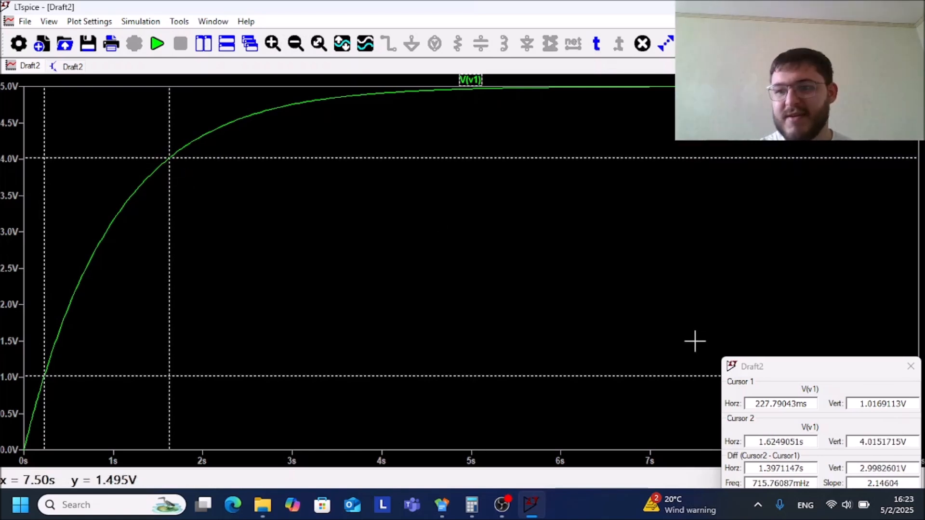
# Examine both cursors' voltages and the time difference between them in the cursor readout, keeping the readout clear of the curve
pyautogui.moveTo(761, 372); pyautogui.dragTo(299, 207)
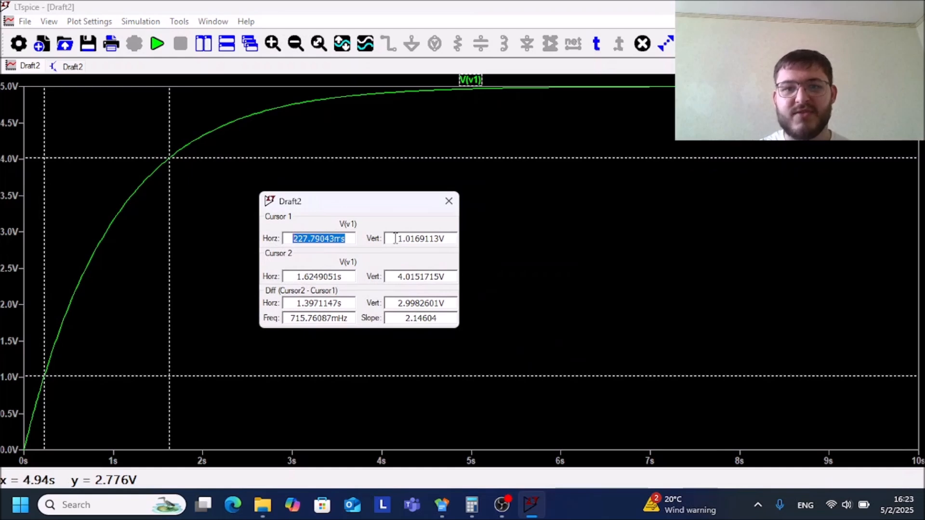
pyautogui.moveTo(395, 238); pyautogui.dragTo(429, 242)
pyautogui.moveTo(395, 280); pyautogui.dragTo(422, 279)
pyautogui.click(416, 238)
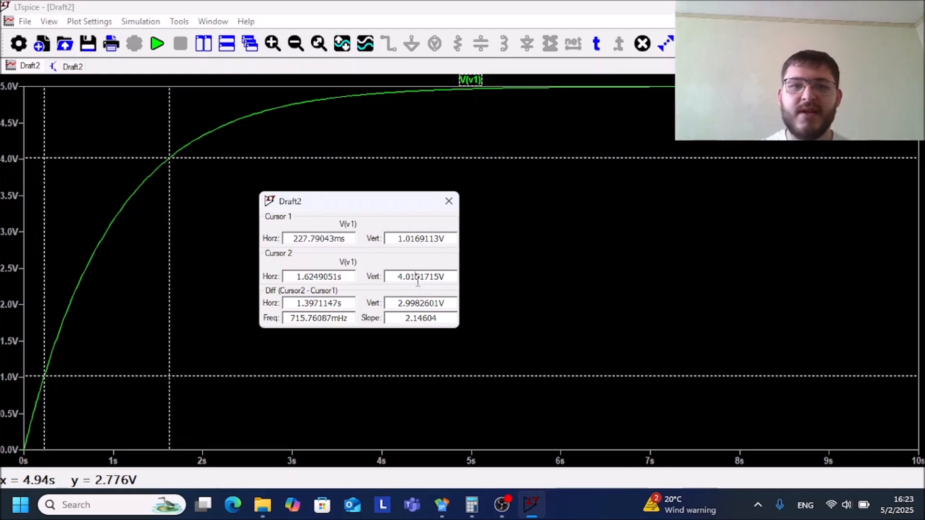
pyautogui.moveTo(289, 302); pyautogui.dragTo(355, 298)
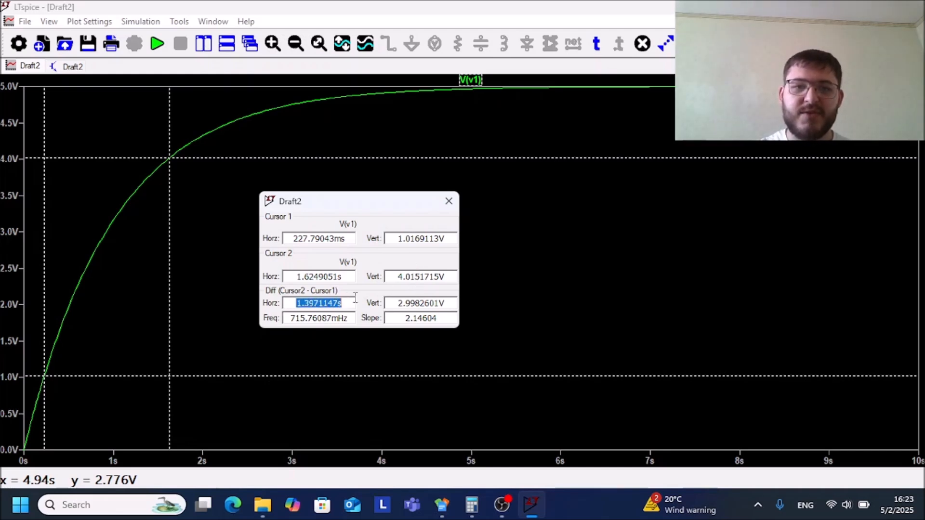
pyautogui.click(313, 303)
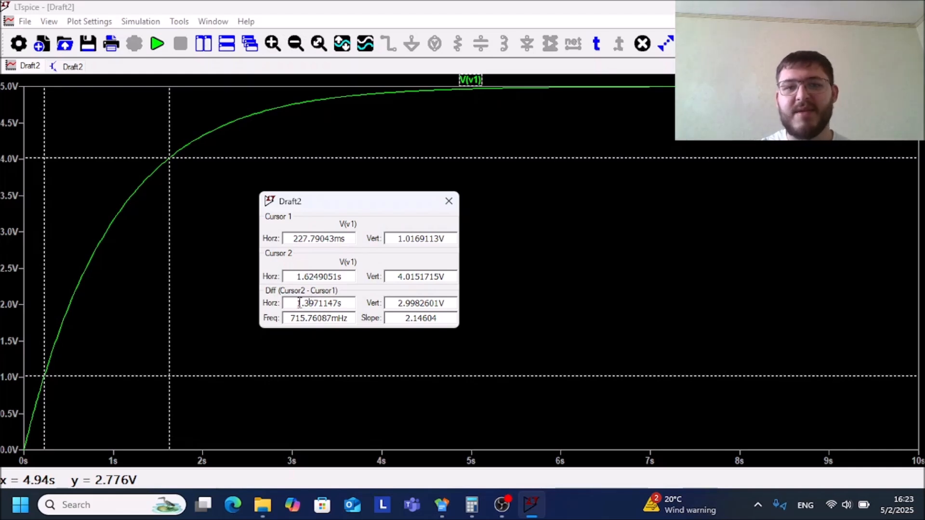
pyautogui.moveTo(292, 302); pyautogui.dragTo(348, 302)
pyautogui.click(350, 303)
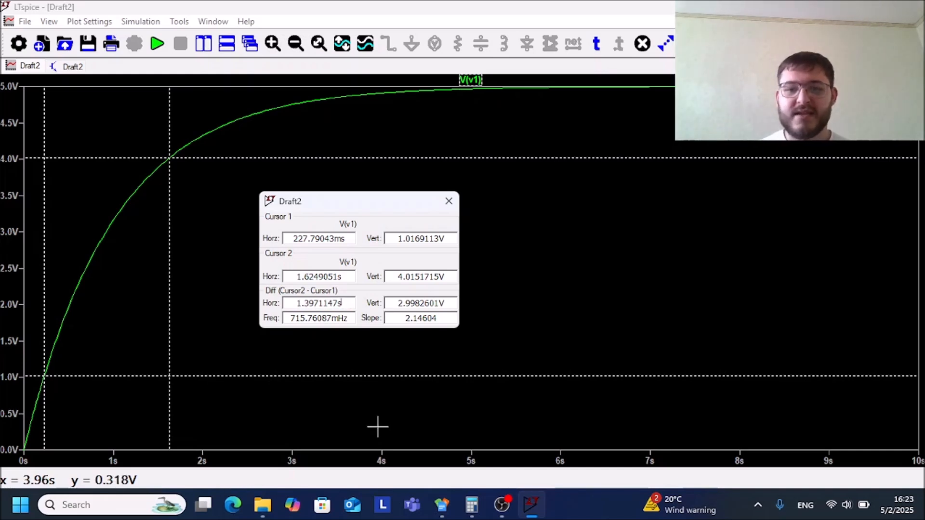
pyautogui.moveTo(352, 201); pyautogui.dragTo(617, 227)
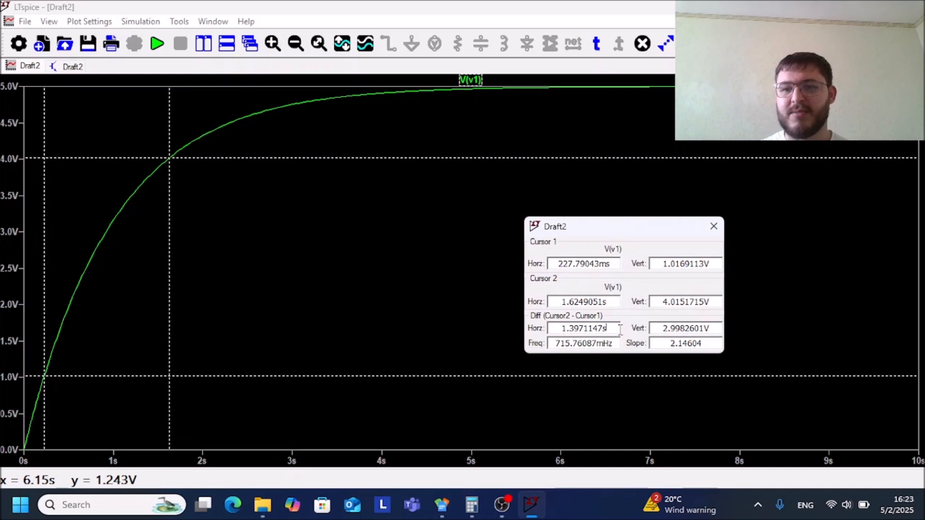
# Switch to Calculator, divide 1.4 by 5, and close it after reading the result
pyautogui.click(472, 504)
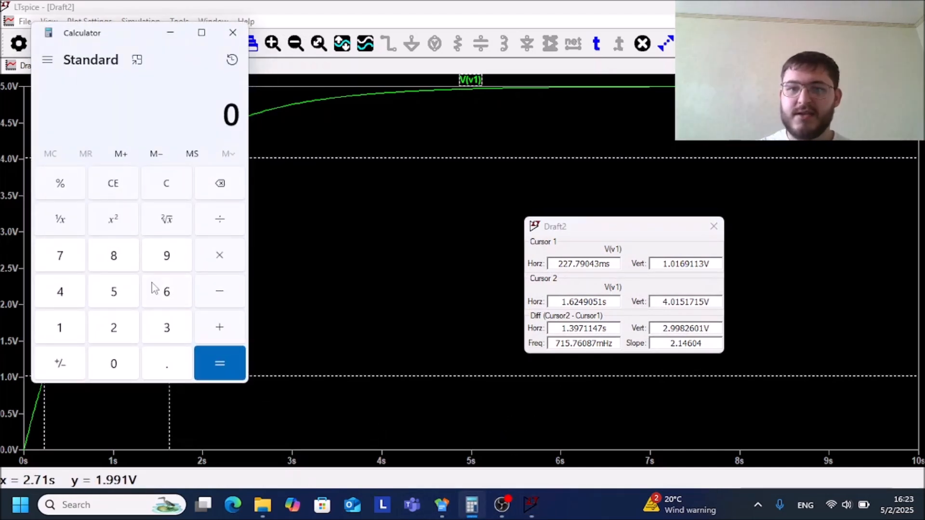
pyautogui.click(55, 326)
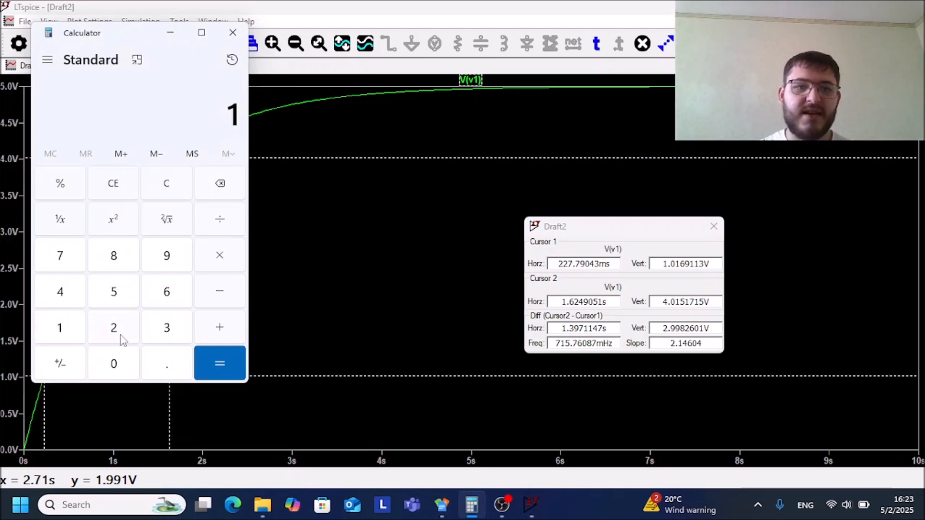
pyautogui.click(155, 365)
pyautogui.click(72, 293)
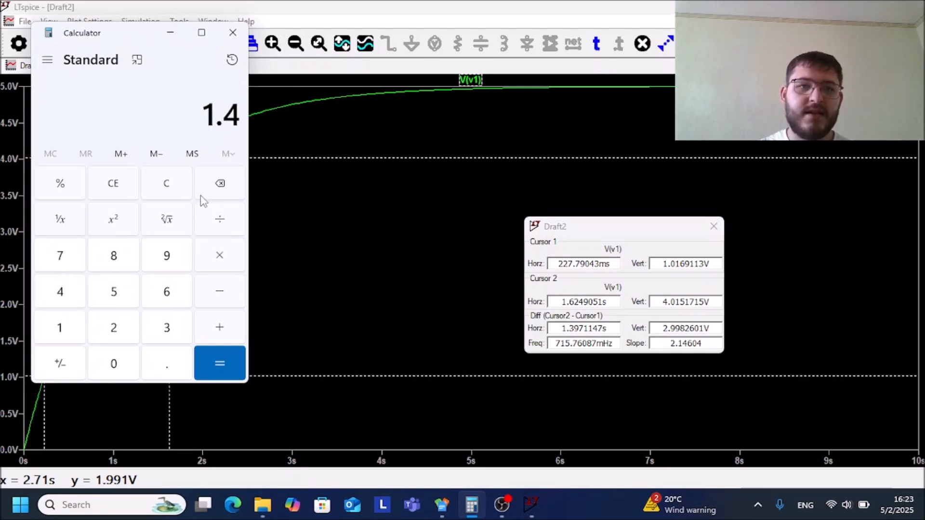
pyautogui.click(128, 284)
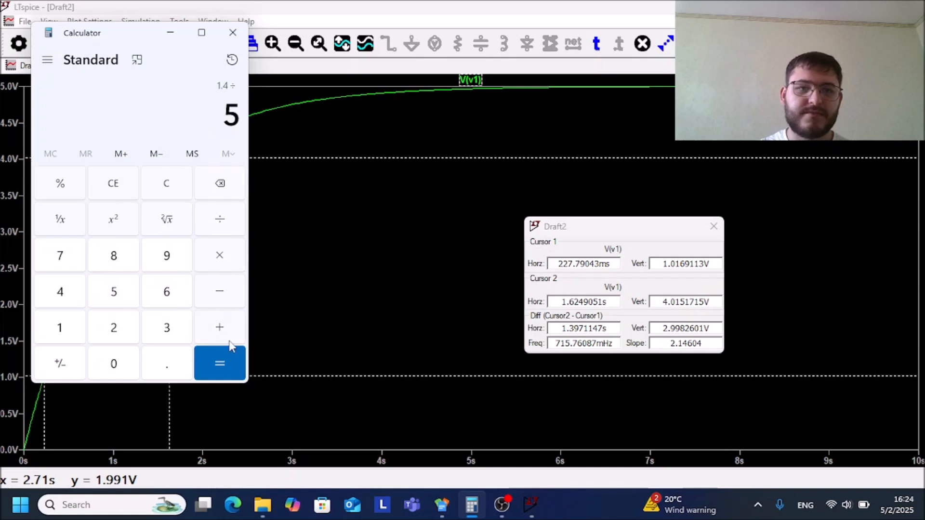
pyautogui.click(223, 361)
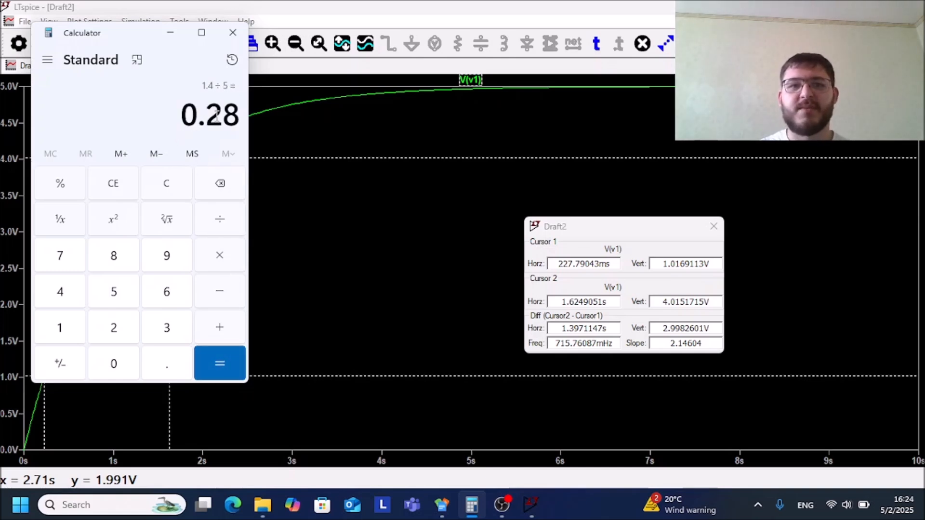
pyautogui.moveTo(183, 118); pyautogui.dragTo(254, 133)
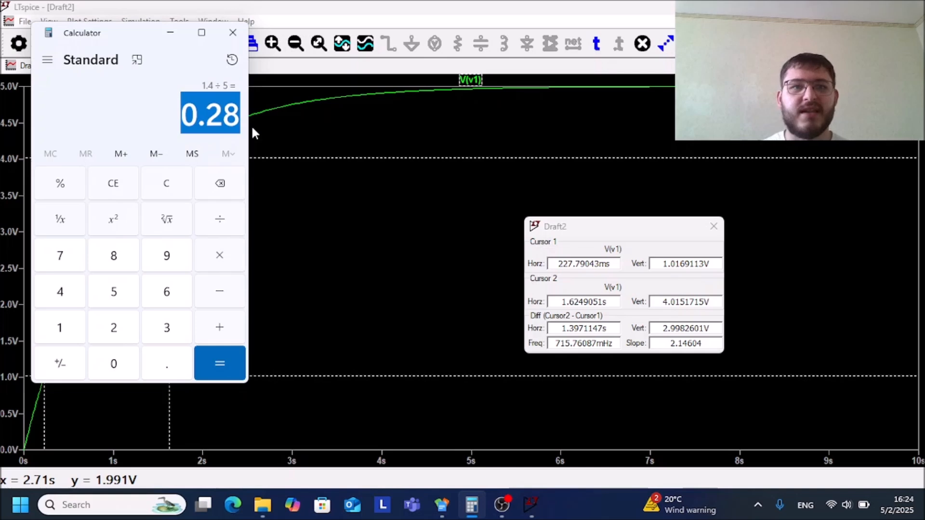
pyautogui.click(233, 33)
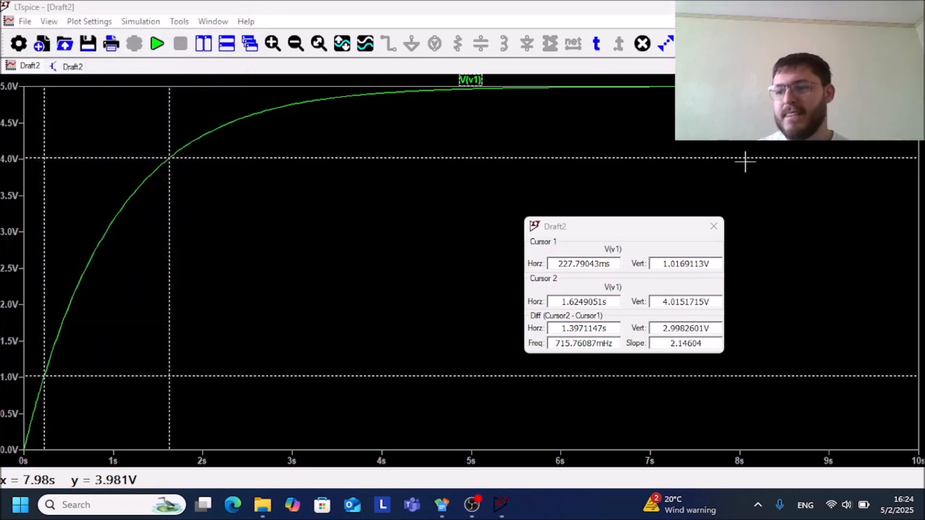
# Restore the waveform plot above the schematic and close the cursor readout
pyautogui.click(897, 21)
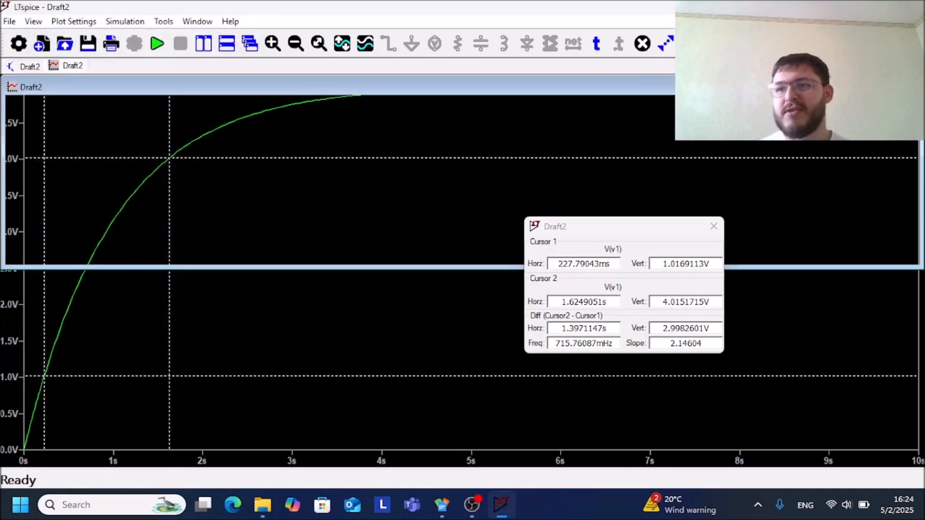
pyautogui.click(712, 227)
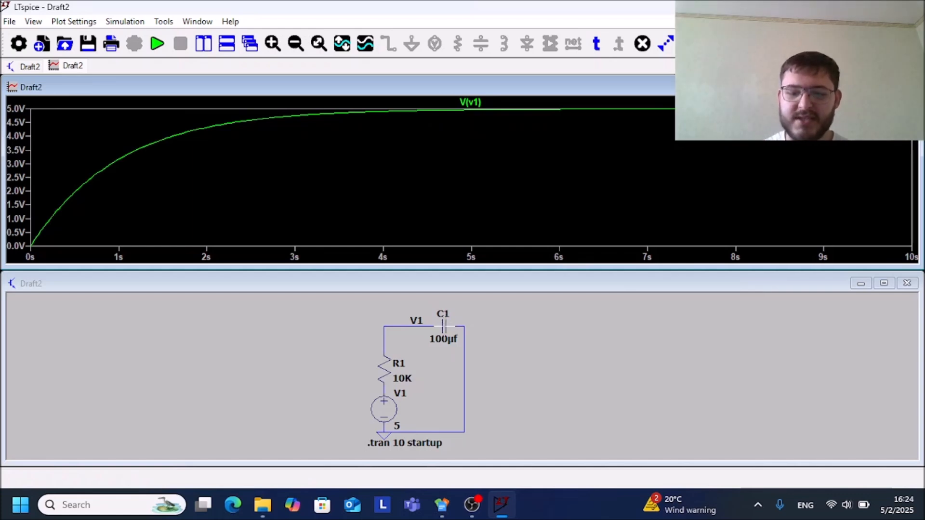
# Set the capacitance of capacitor C1 to 10µf and rerun the transient simulation
pyautogui.rightClick(444, 328)
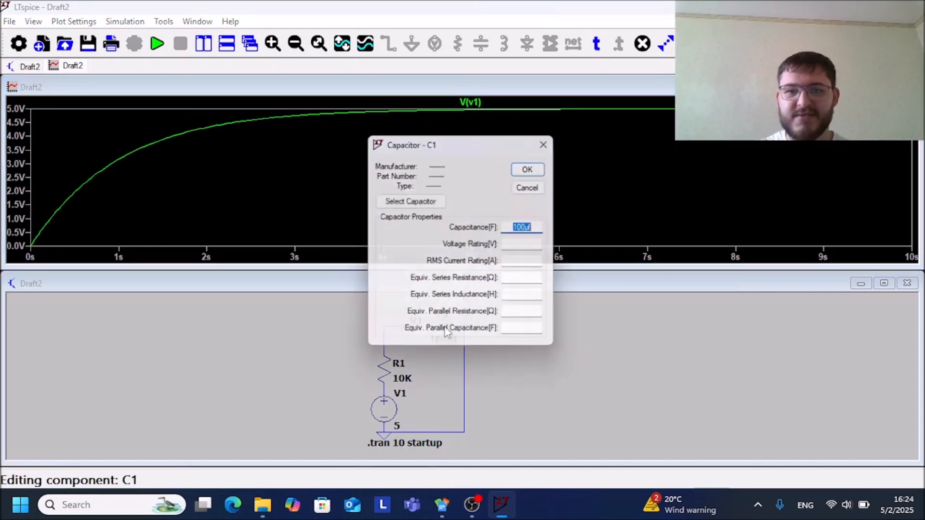
pyautogui.click(526, 227)
pyautogui.press('BackSpace')
pyautogui.press('Return')
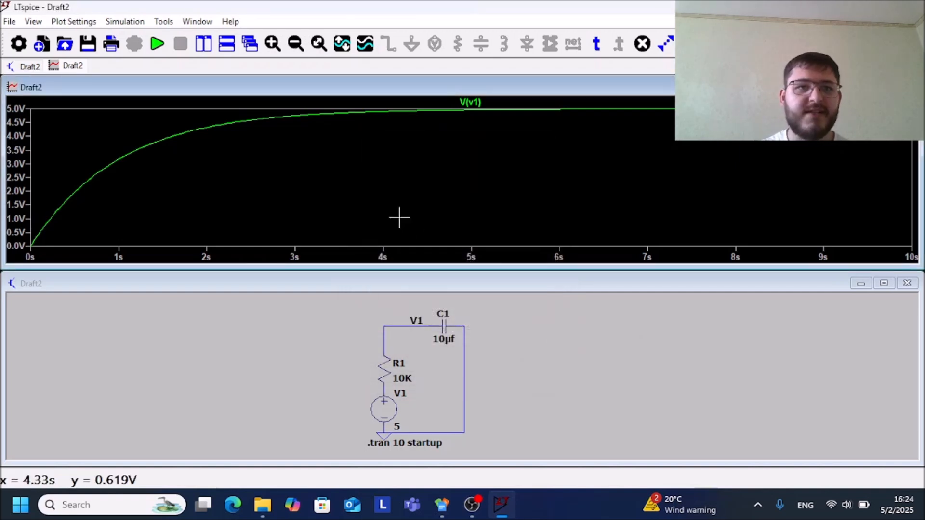
pyautogui.click(157, 44)
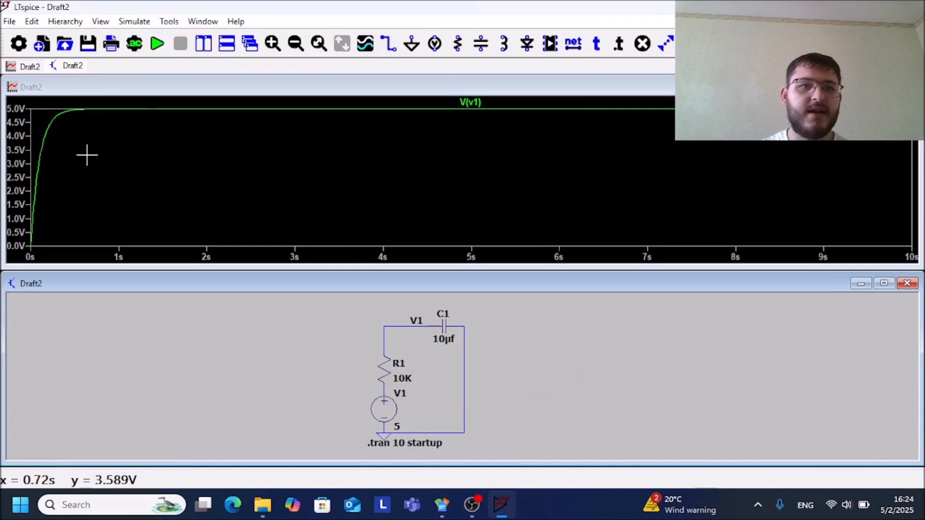